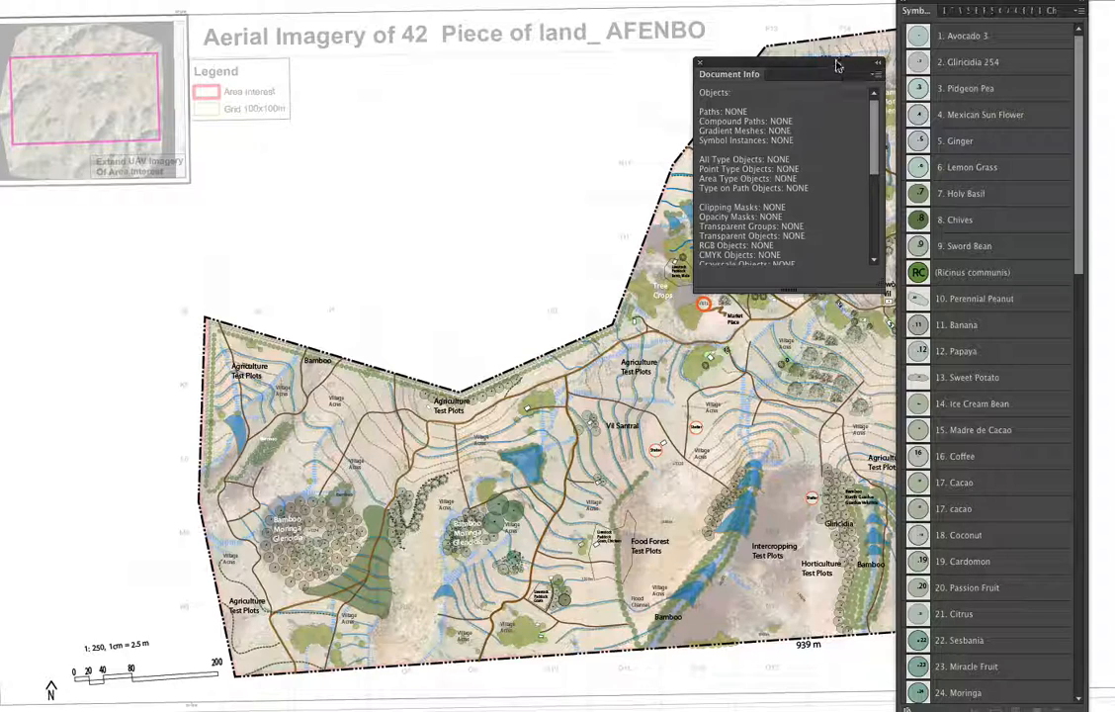
Look through the full list of plant symbols in the base map document
drag(833, 69, 825, 53)
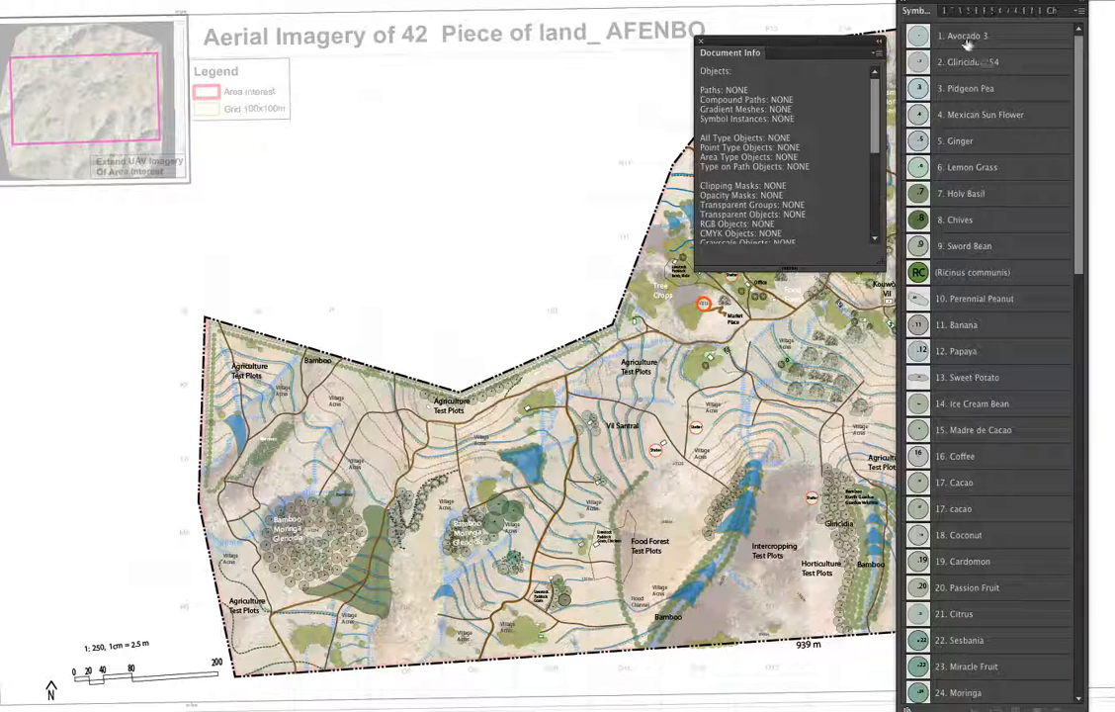
scroll(1073, 299, down, 2)
drag(1074, 299, 1054, 647)
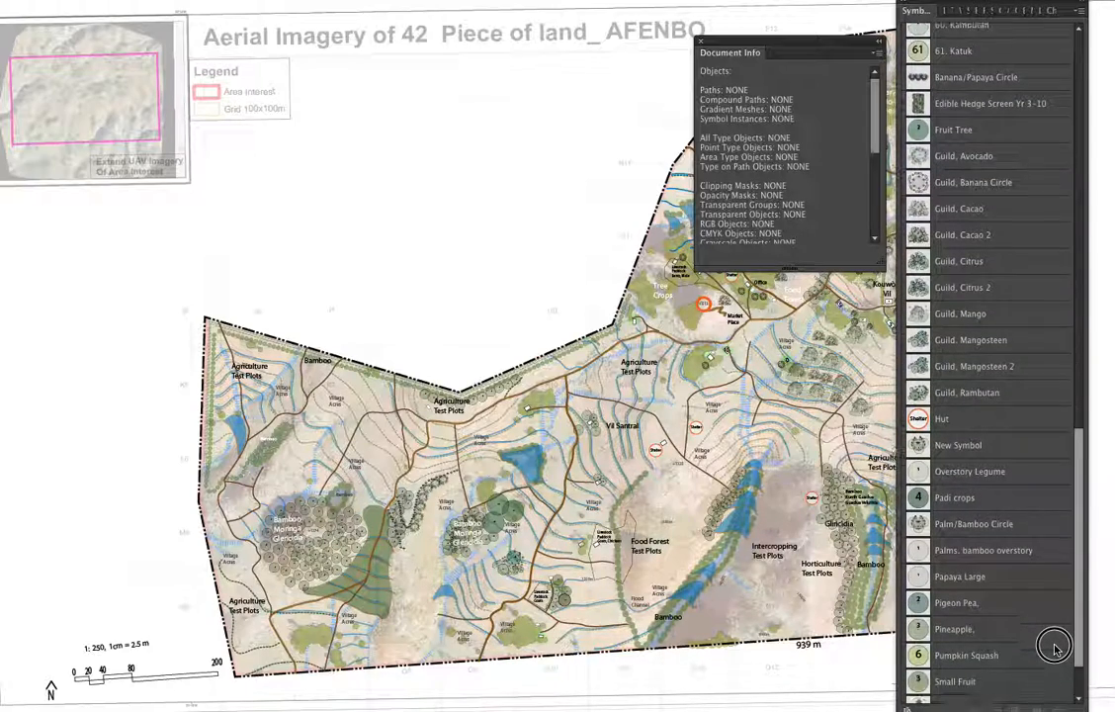
drag(1054, 597, 1070, 169)
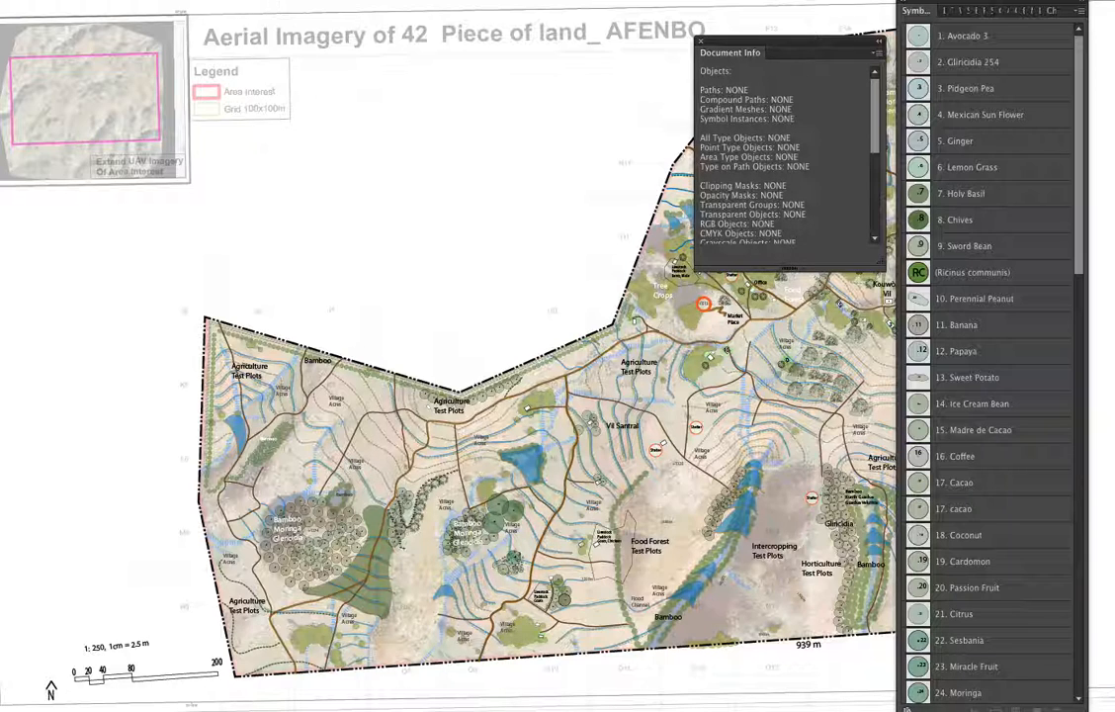
Switch to the Haiti title block document and look at its symbols, keeping Document Info within view
key(ctrl+Tab)
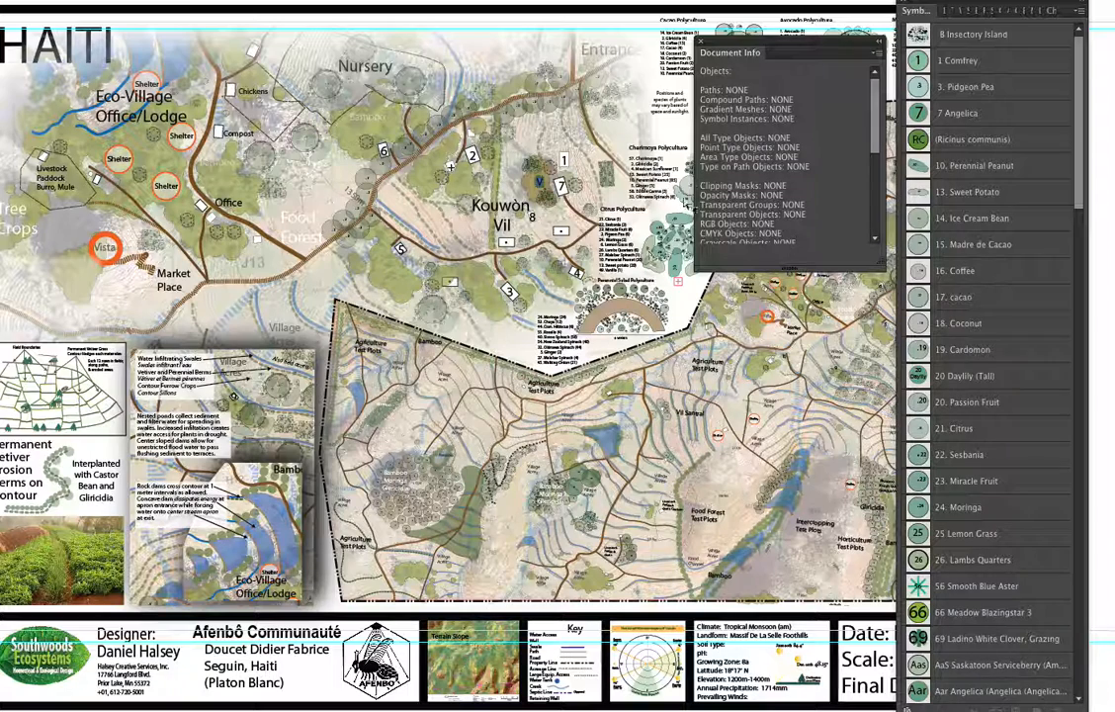
click(796, 119)
drag(819, 47, 807, 97)
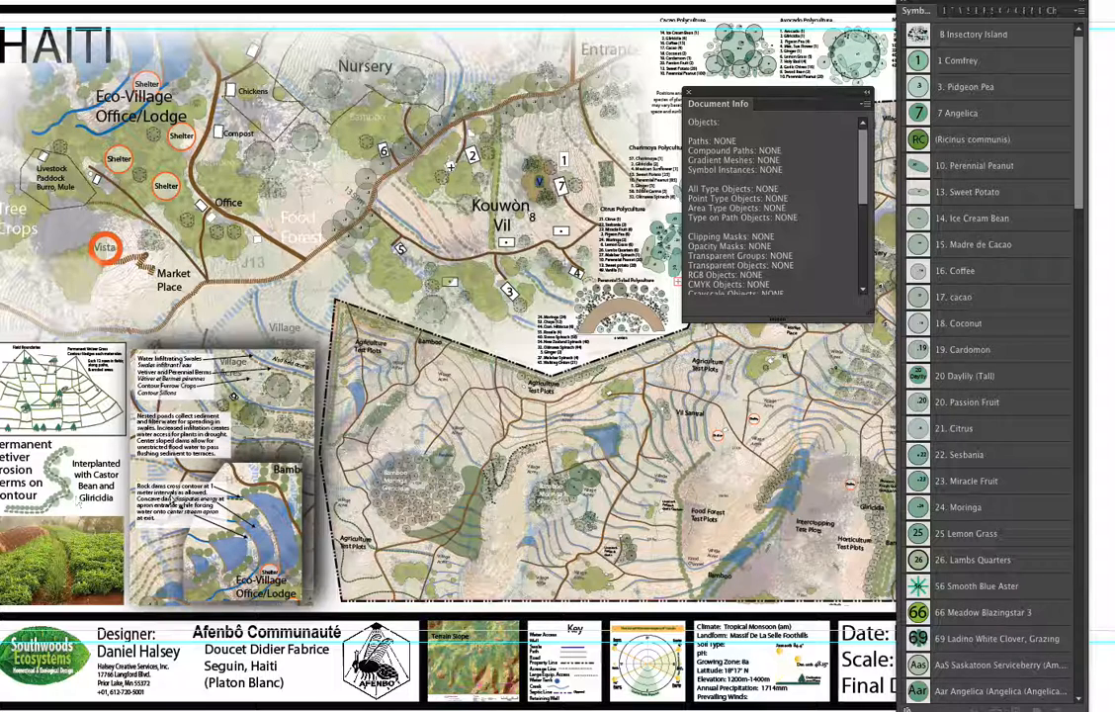
mouse_move(817, 100)
mouse_down()
mouse_move(829, 130)
mouse_move(827, 101)
mouse_up()
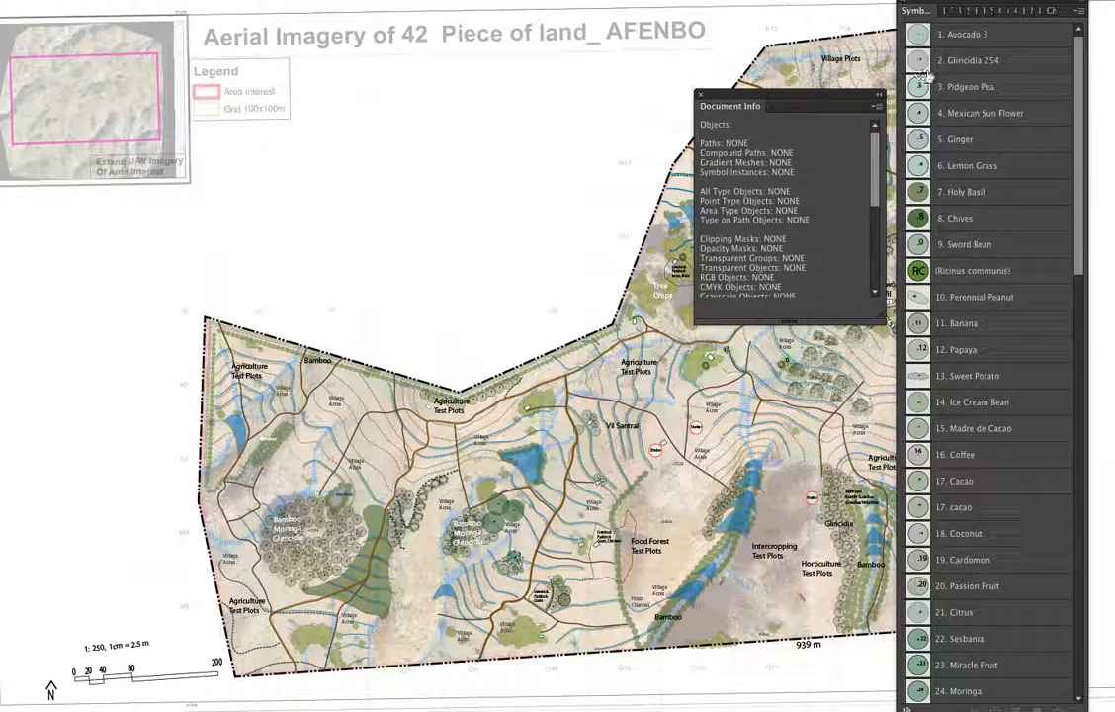
Check in the base map that Document Info is enabled and set to report Objects for Selection Only
drag(807, 103, 793, 88)
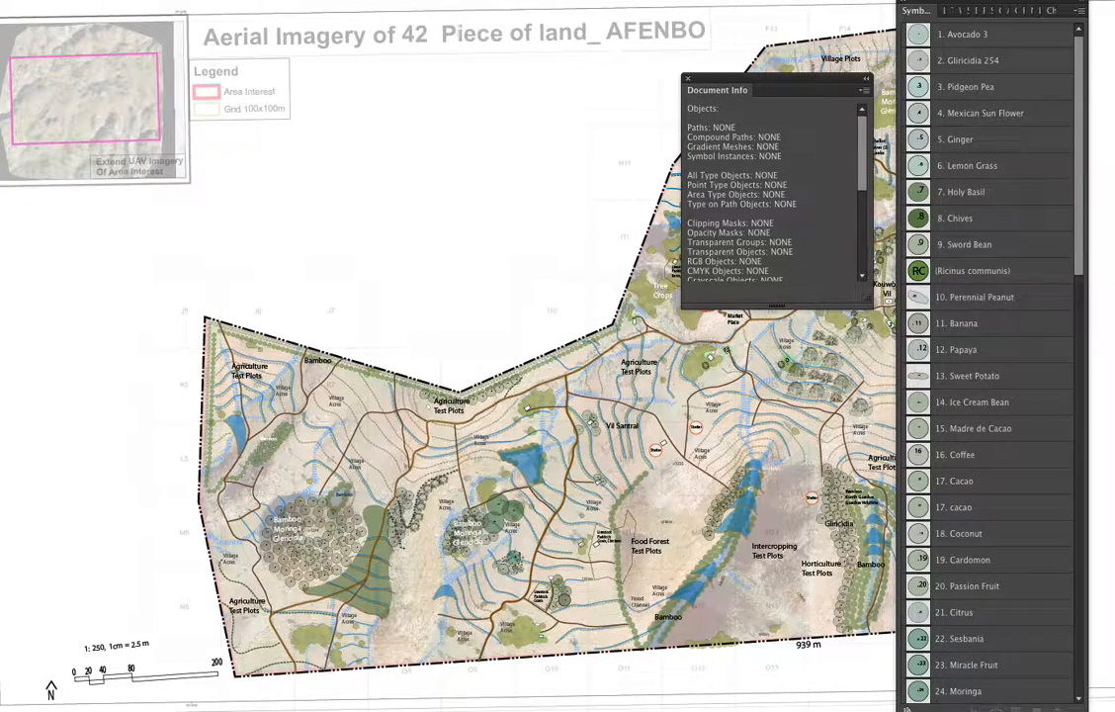
click(366, 2)
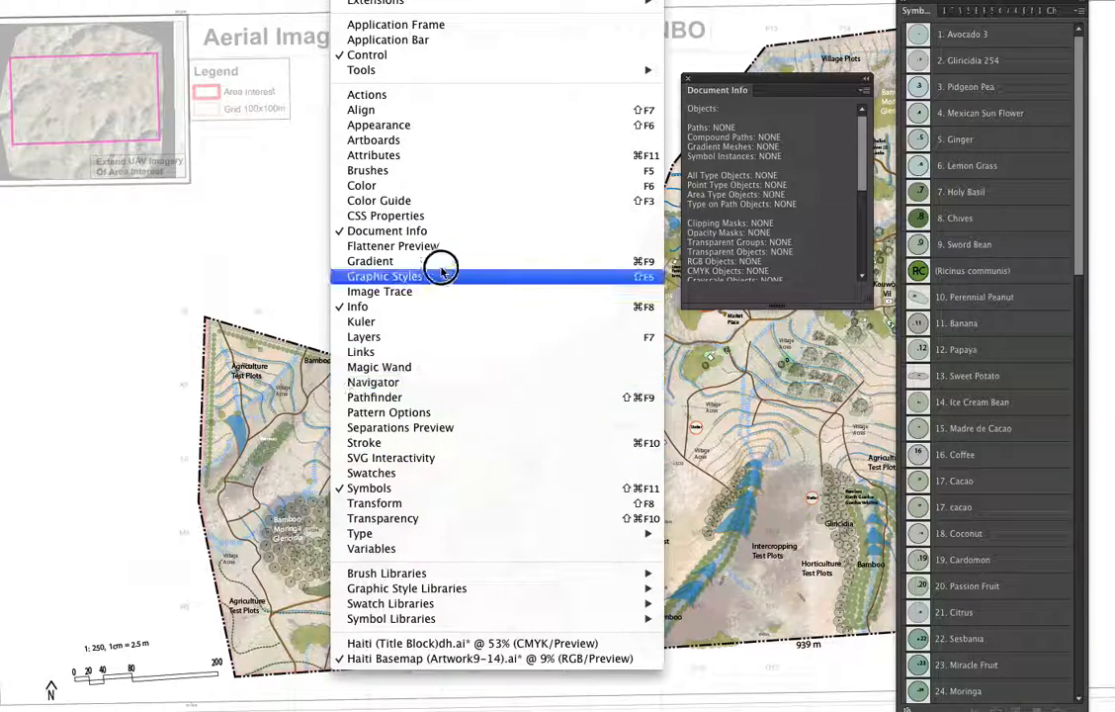
key(Escape)
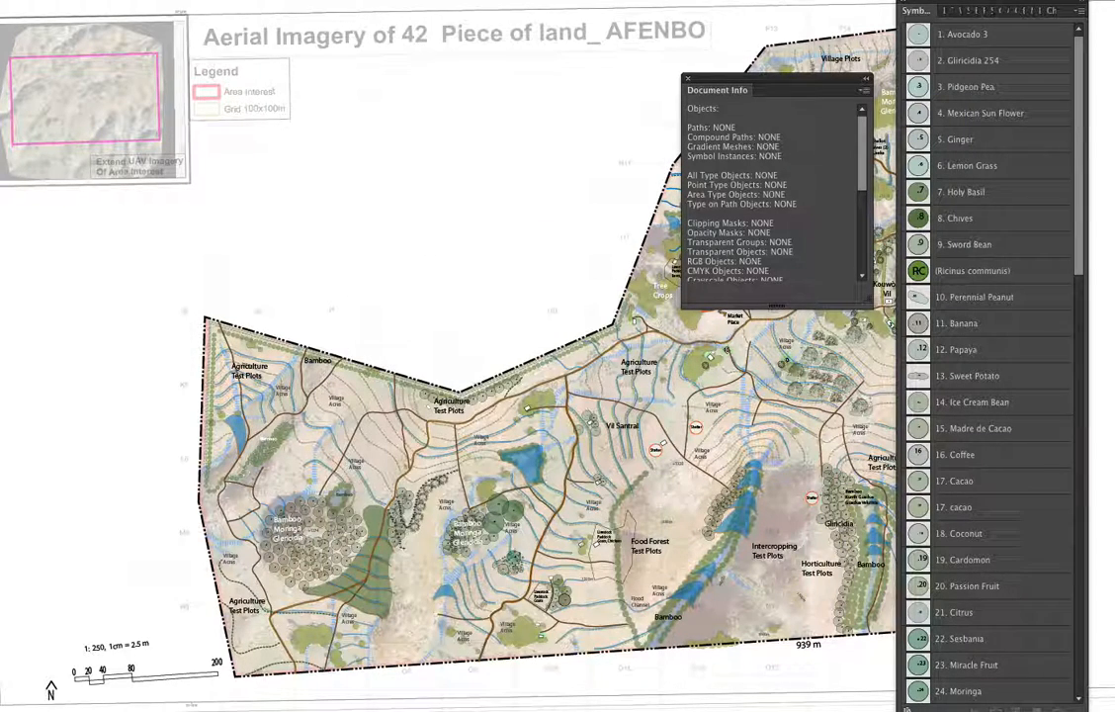
mouse_move(801, 81)
mouse_down()
mouse_move(811, 68)
mouse_move(797, 72)
mouse_up()
click(861, 81)
click(539, 136)
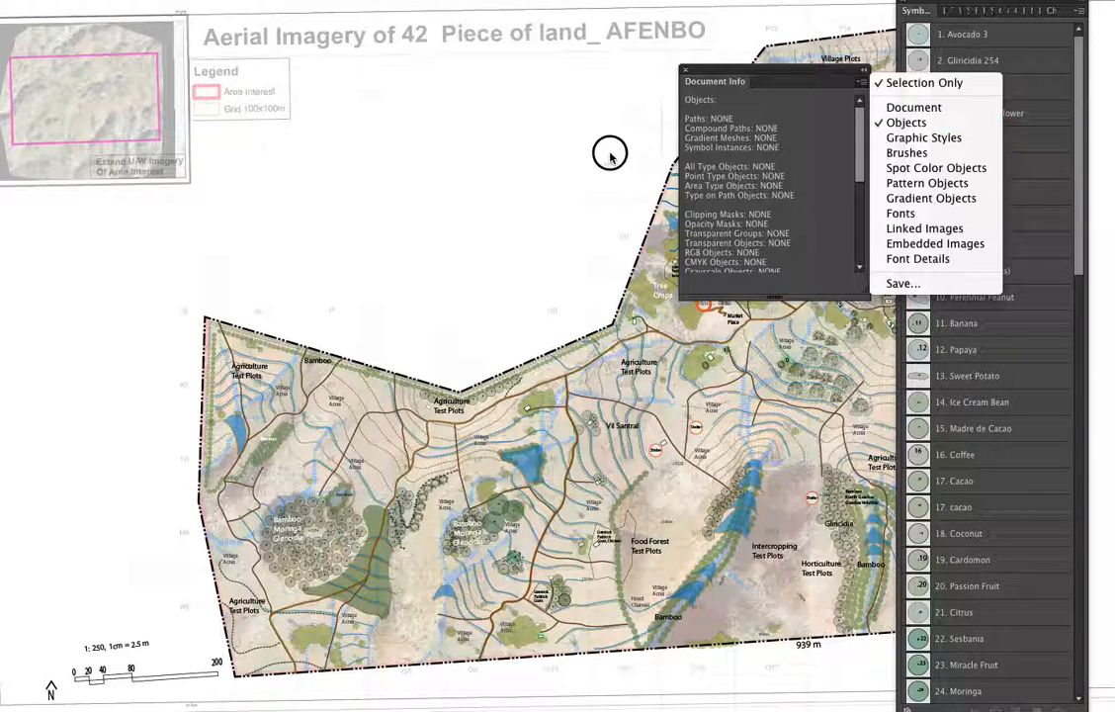
Select all instances of the 1. Avocado 3 symbol to count them in Document Info
click(994, 36)
click(1080, 12)
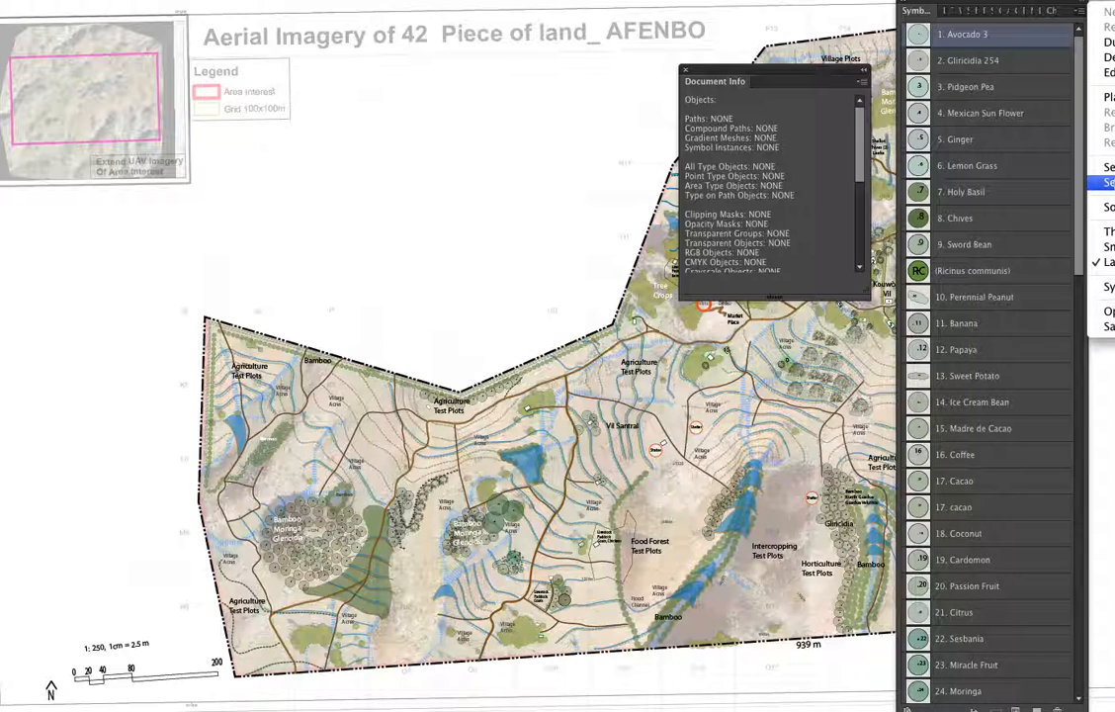
click(1107, 182)
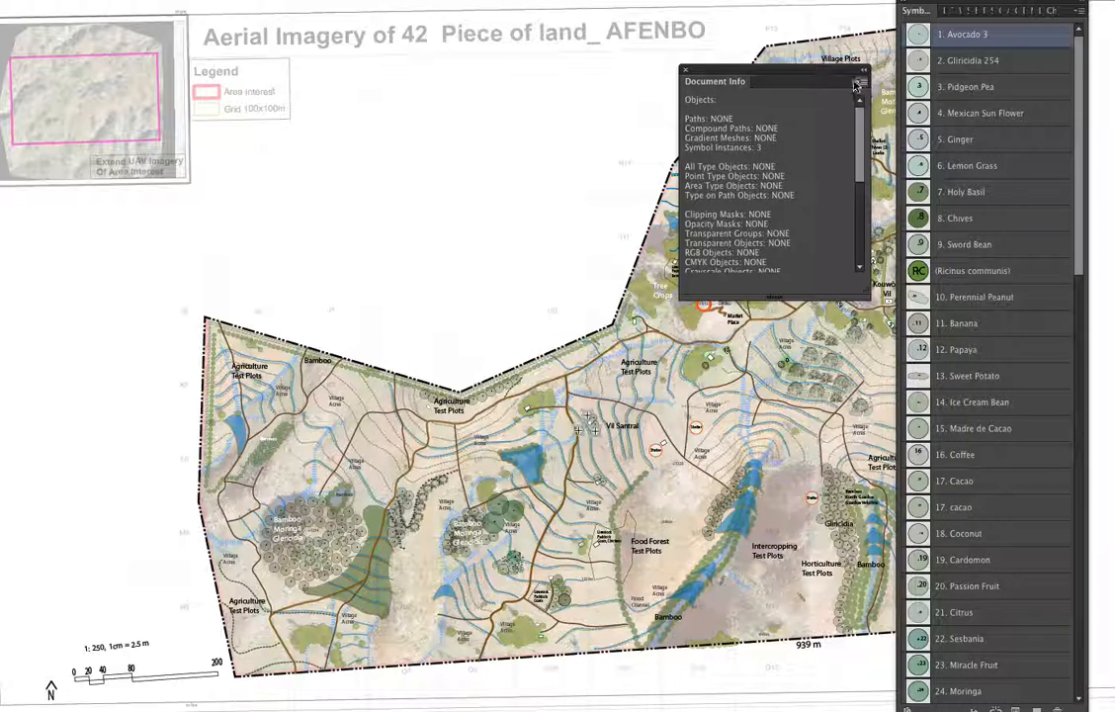
Reposition Document Info and the symbol list over the map and reselect all instances of 1. Avocado 3
drag(824, 77, 734, 79)
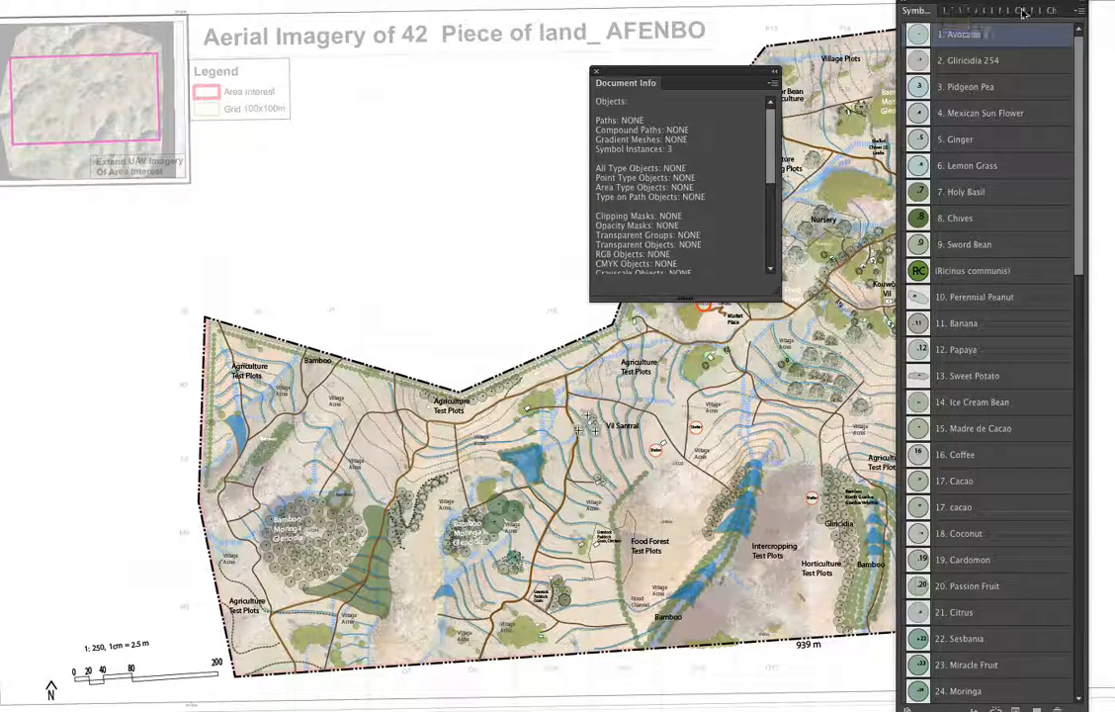
drag(1069, 14, 947, 24)
drag(744, 74, 710, 37)
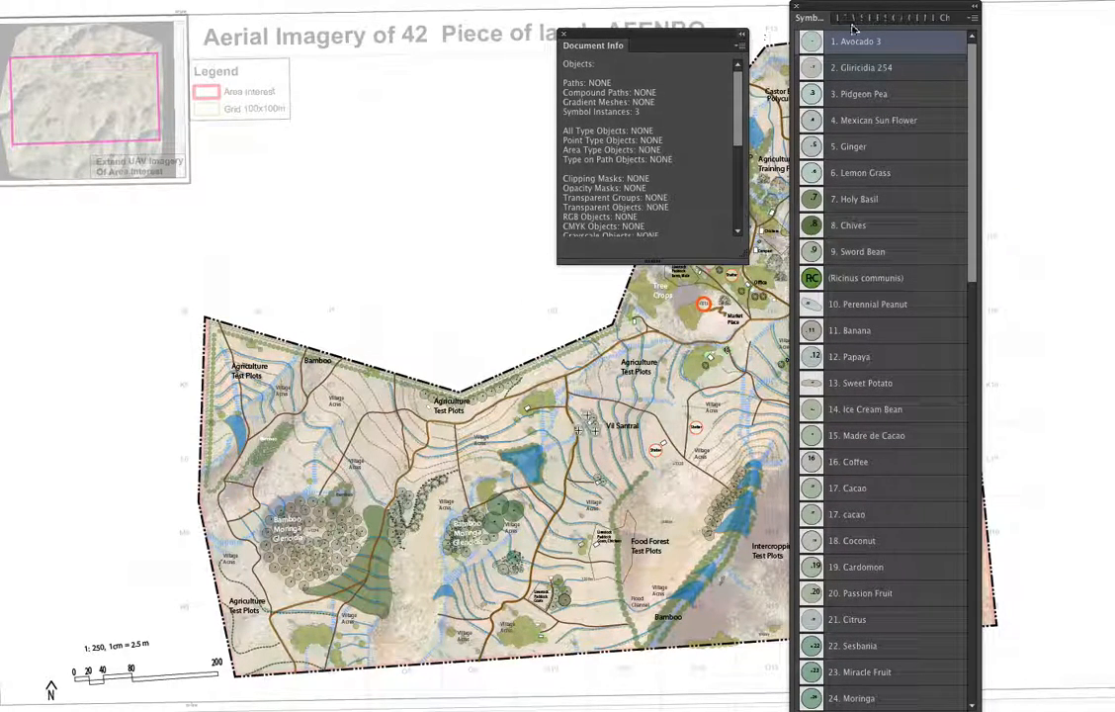
click(974, 18)
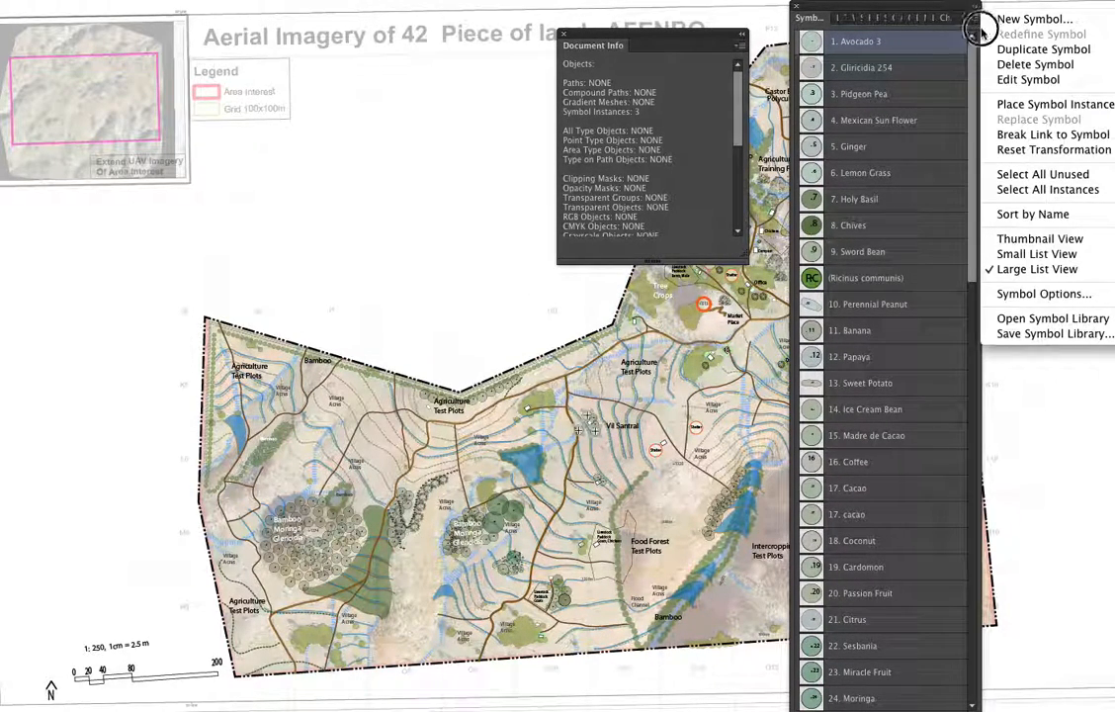
drag(1051, 190, 475, 265)
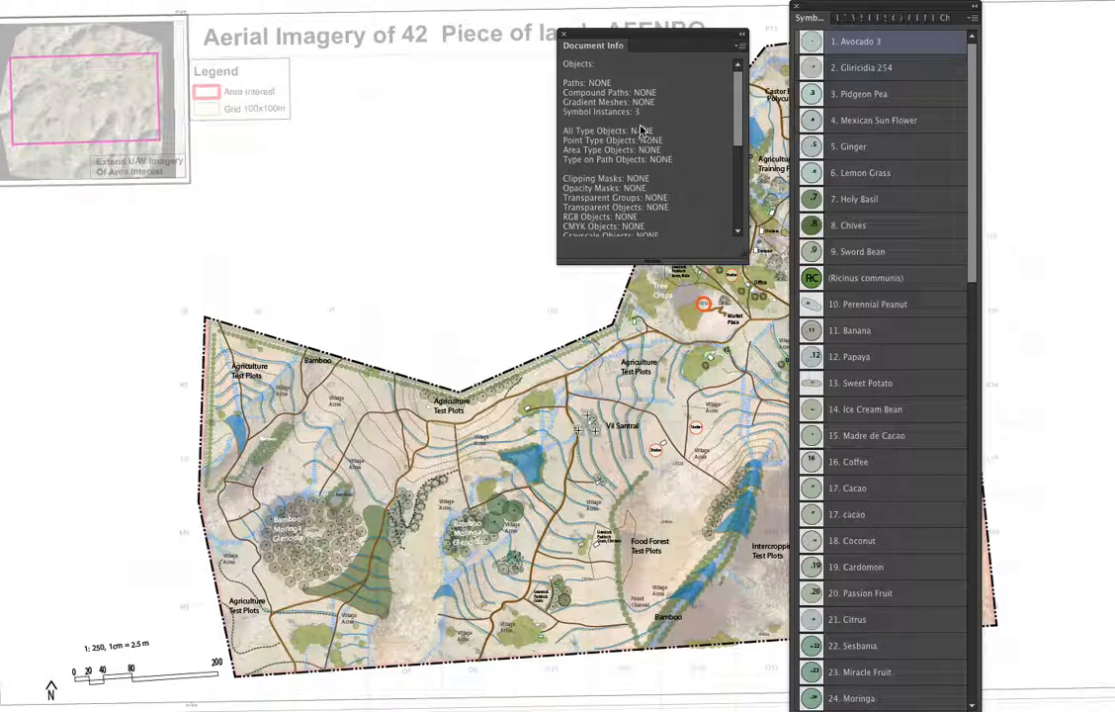
Open the name of the 1. Avocado 3 symbol to view its recorded count, and close it without edits
double_click(859, 41)
click(882, 42)
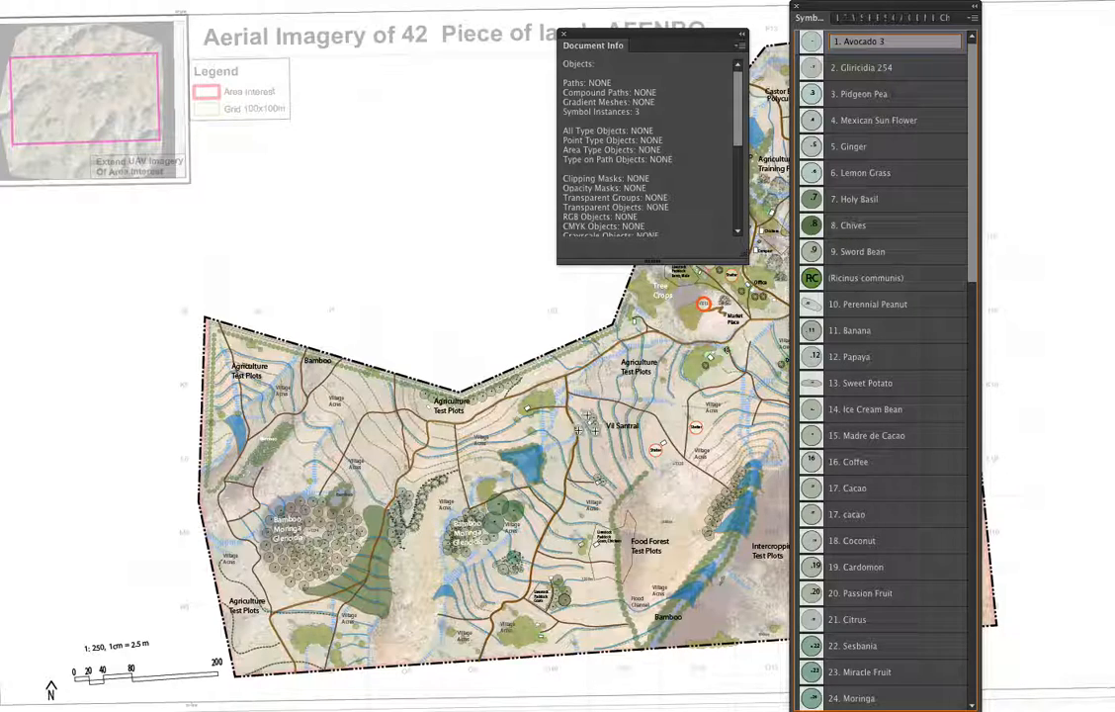
click(867, 71)
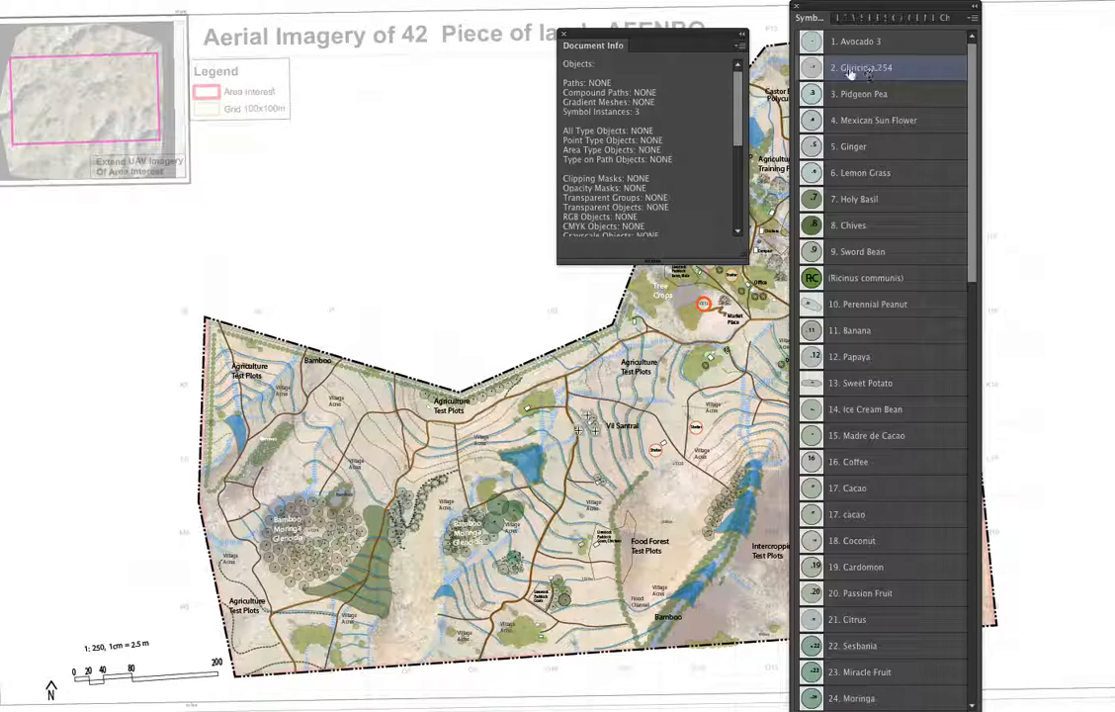
Clear the selection and select all instances of the 2. Gliricidia 254 symbol to count them
click(481, 196)
click(856, 97)
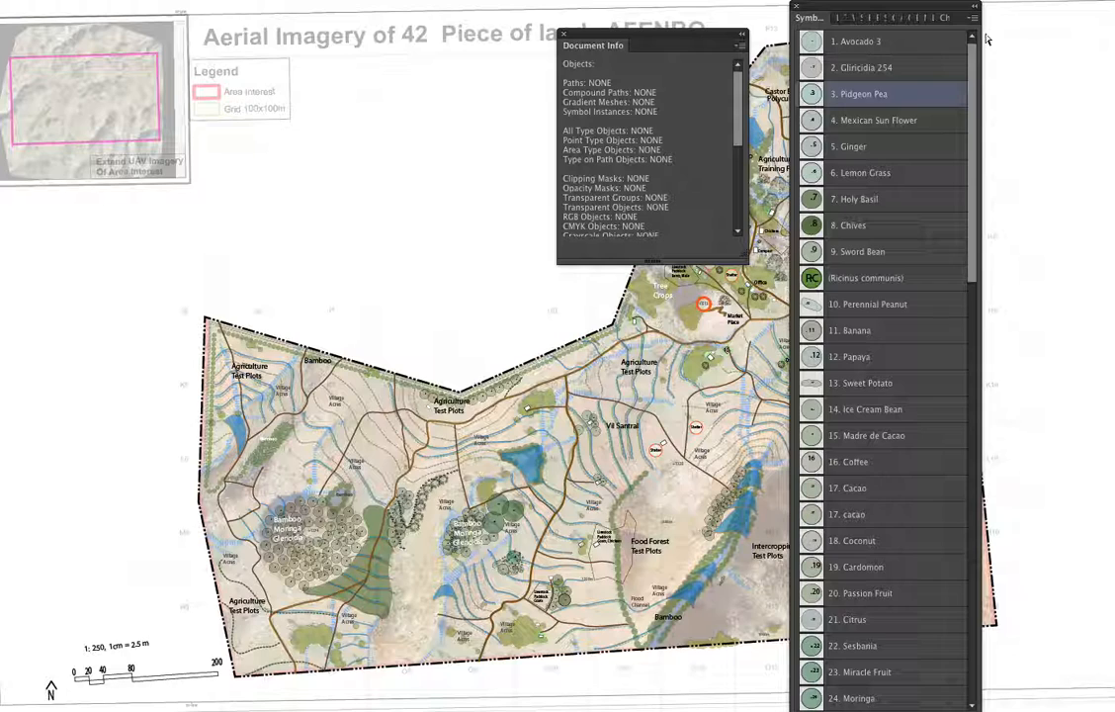
click(859, 71)
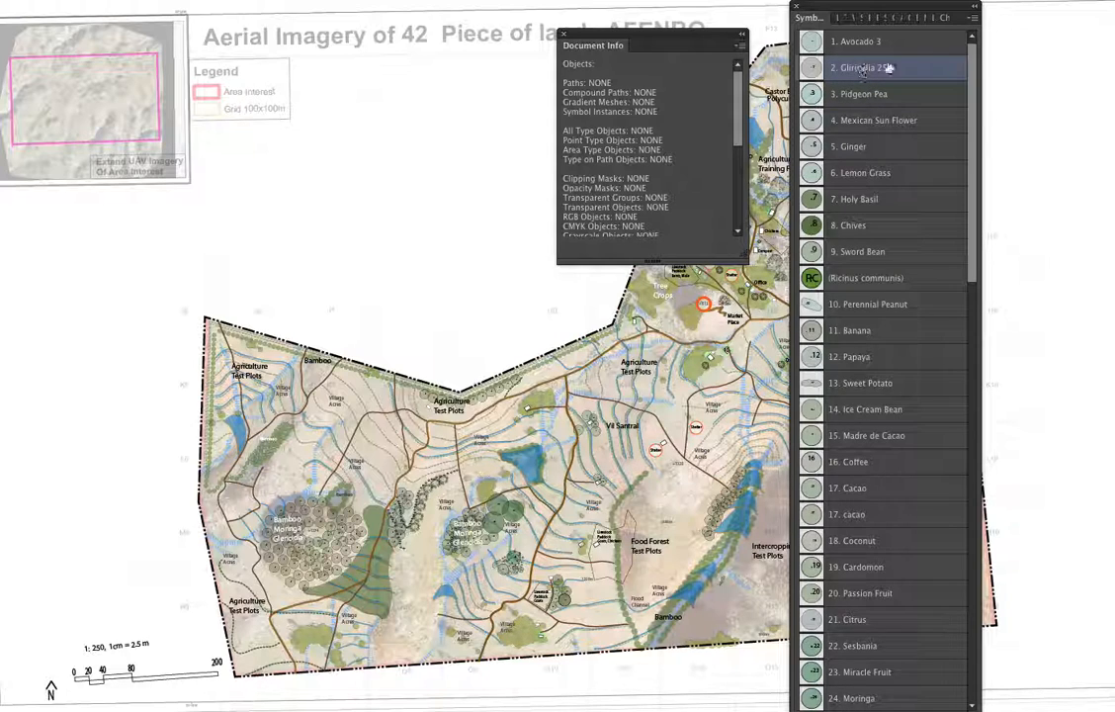
click(974, 18)
click(1048, 189)
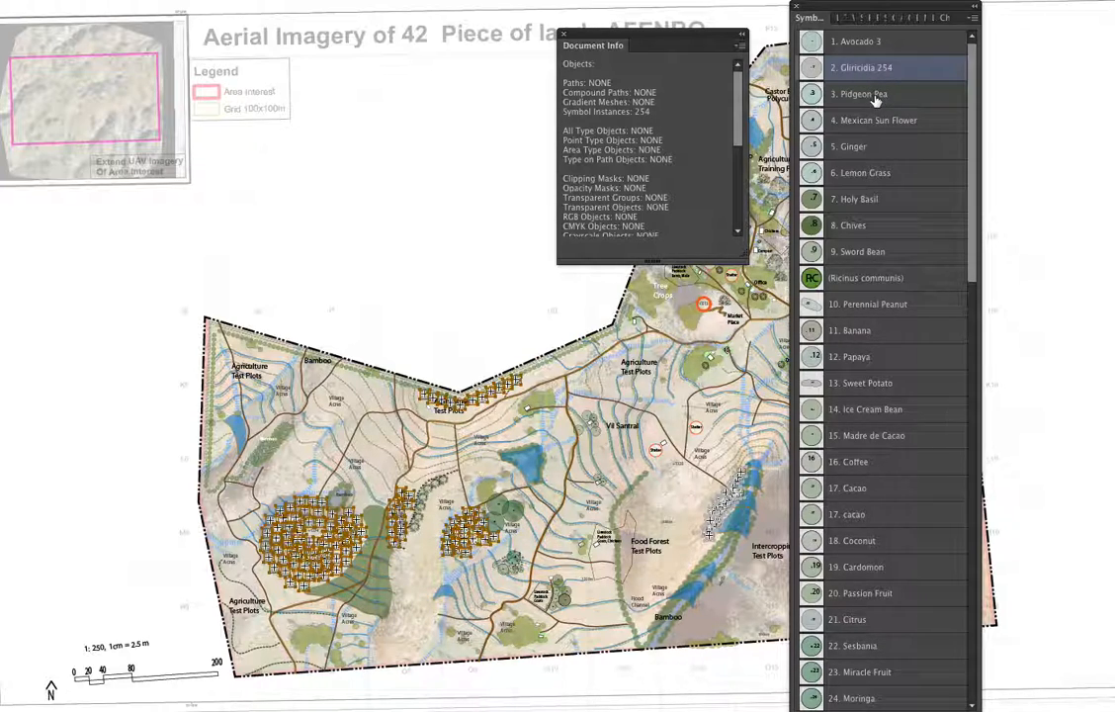
Clear the Gliricidia selection and select all instances of the 3. Pidgeon Pea symbol to count them
click(489, 166)
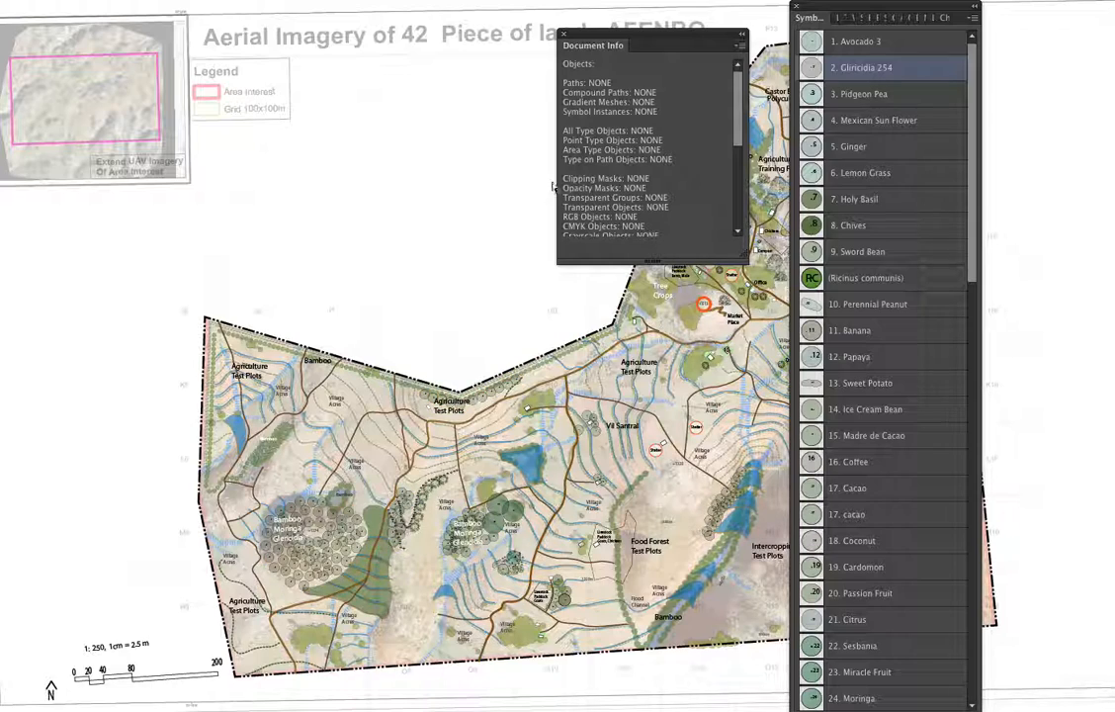
click(878, 95)
click(974, 20)
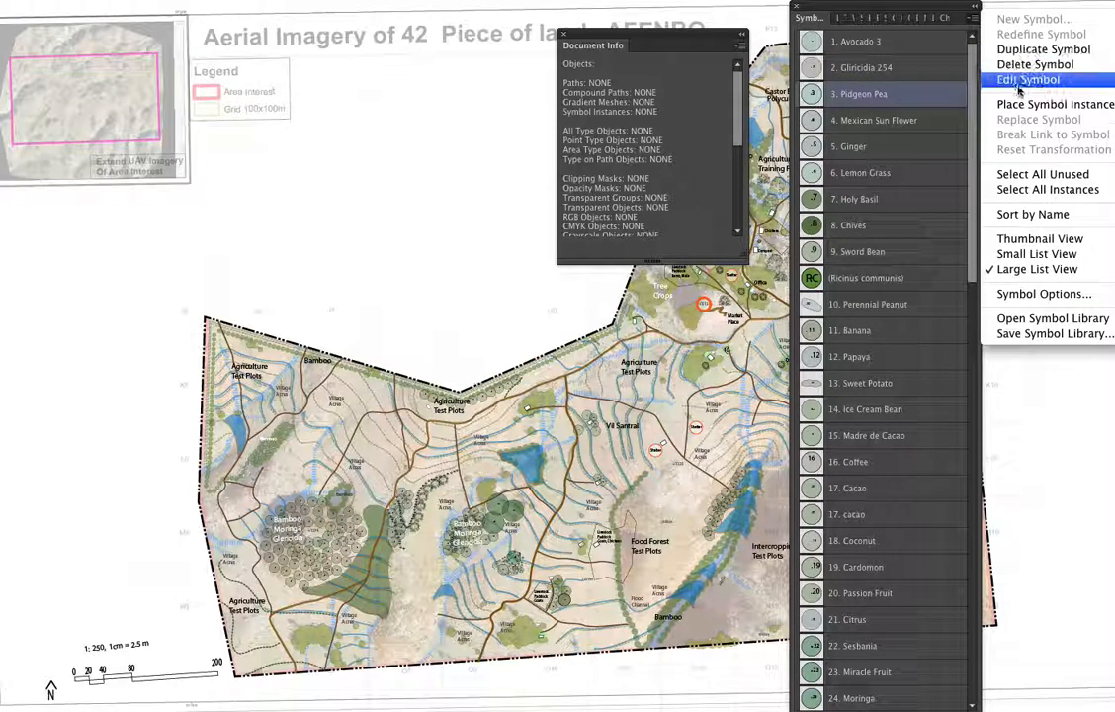
click(1035, 191)
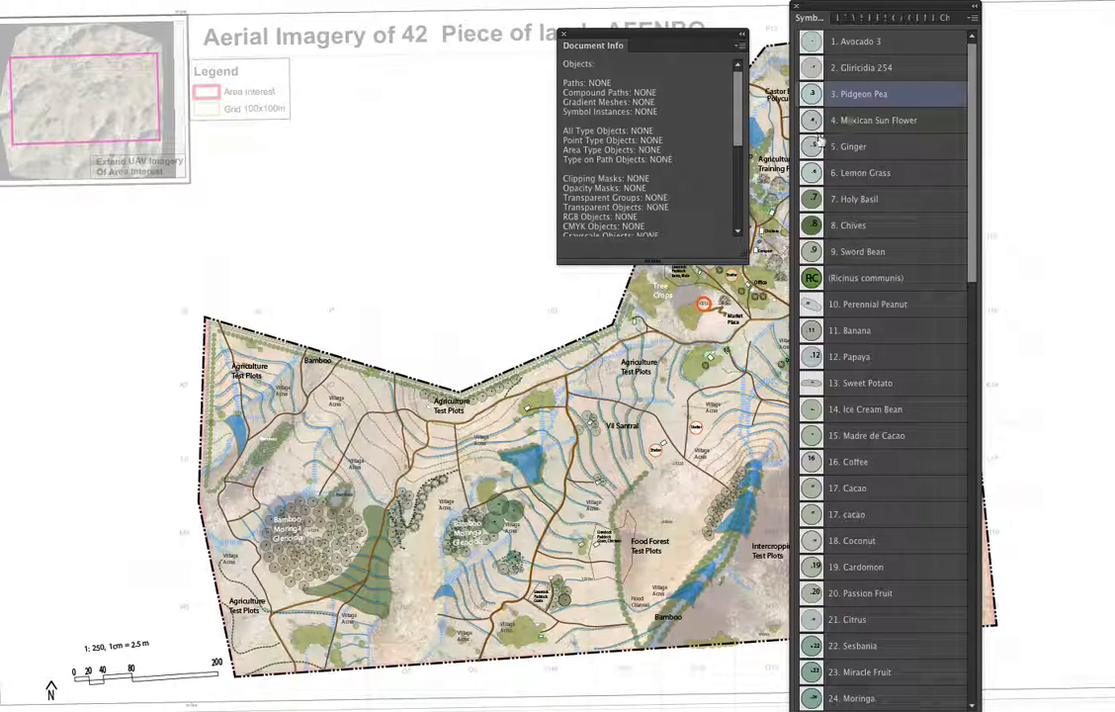
Browse the symbol list down to the guild symbols and return to its beginning
drag(973, 263, 976, 224)
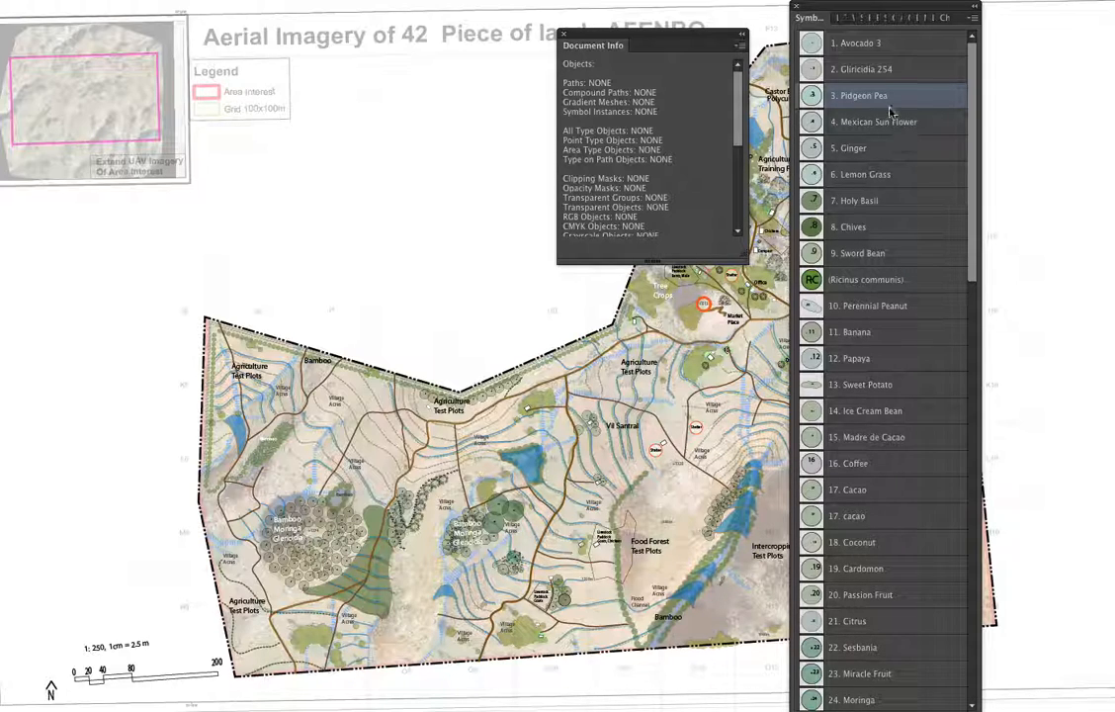
drag(978, 163, 936, 491)
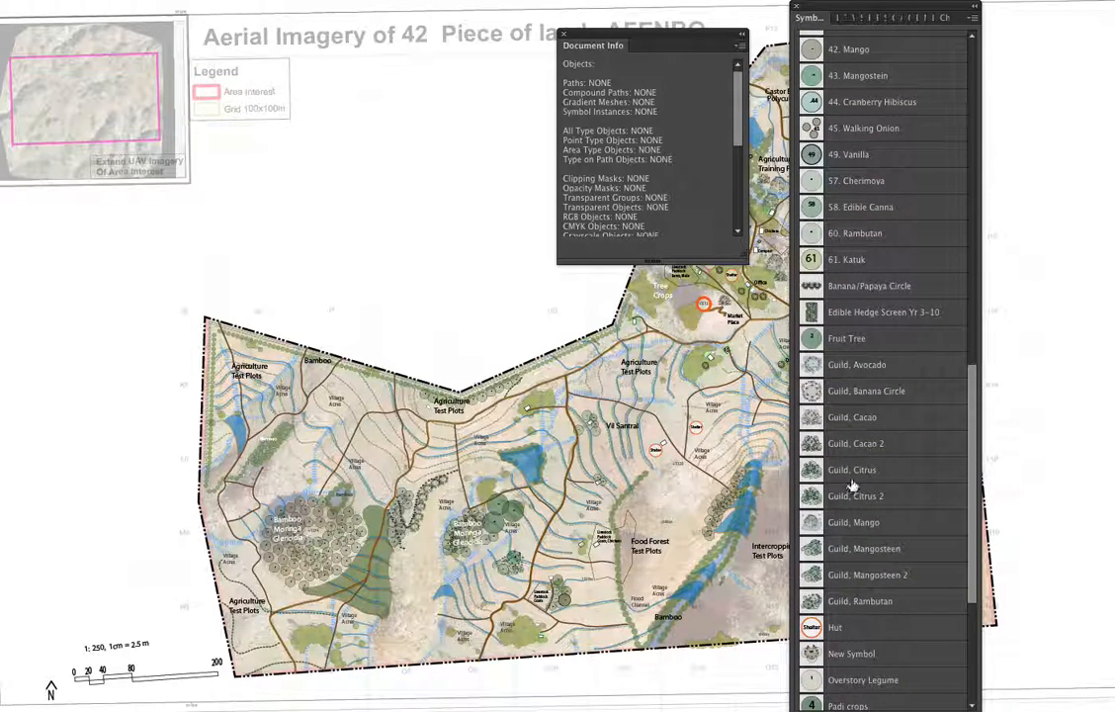
drag(974, 464, 985, 137)
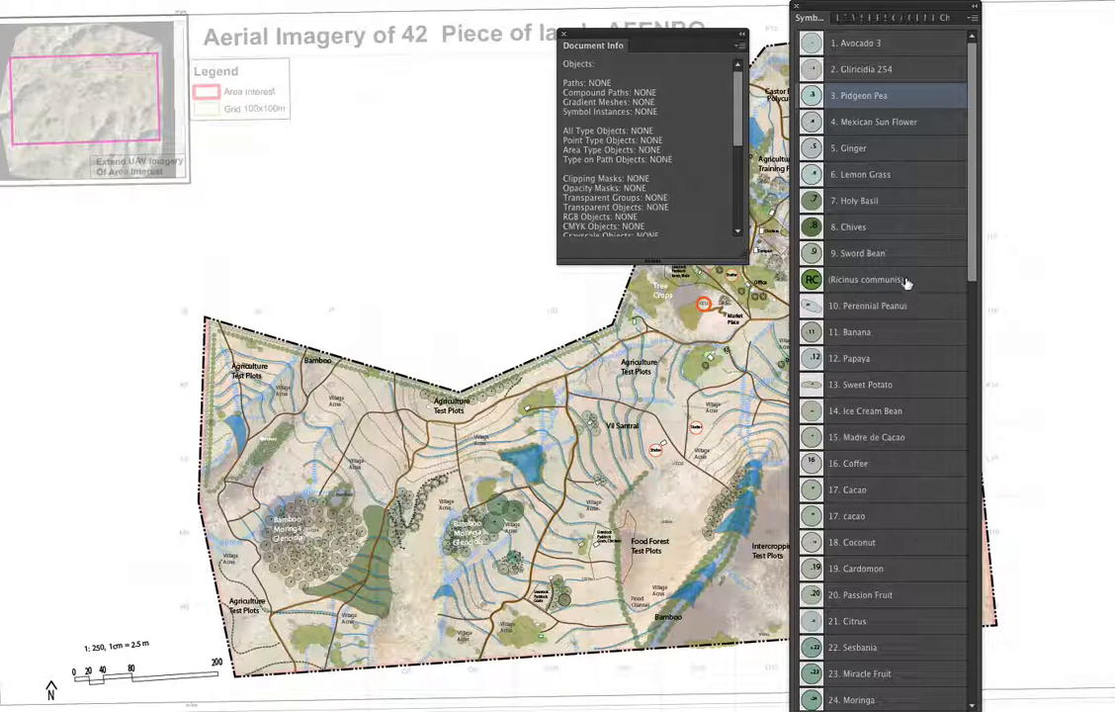
Select all instances of the 11. Banana symbol to count them in Document Info
click(882, 328)
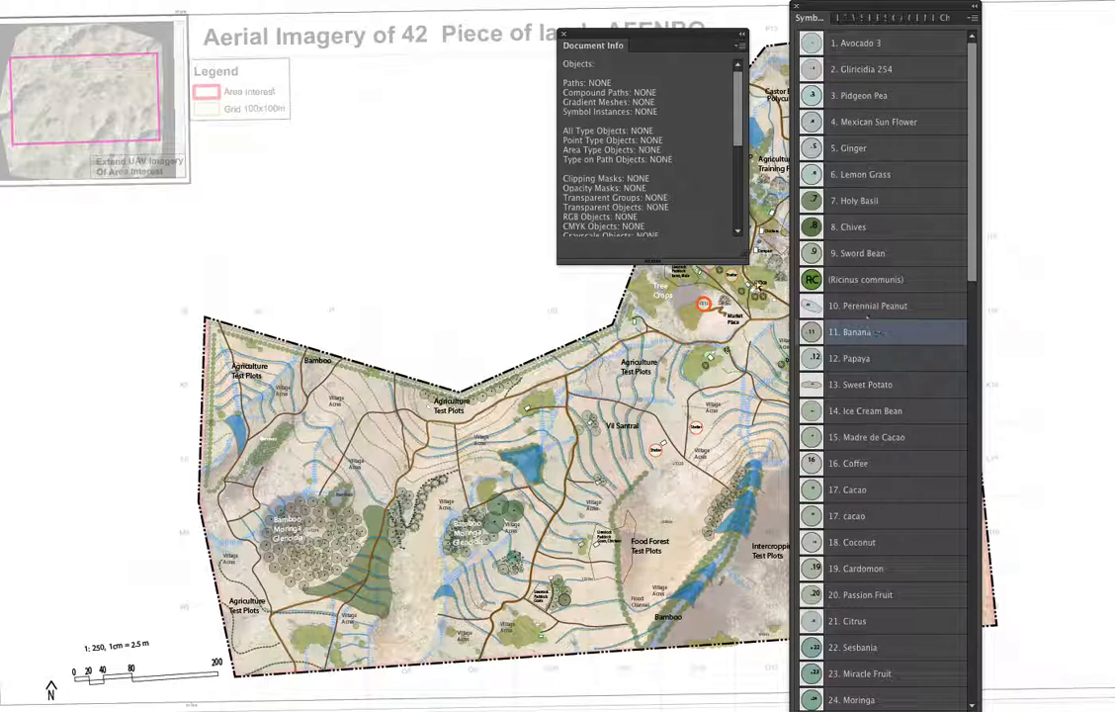
click(974, 20)
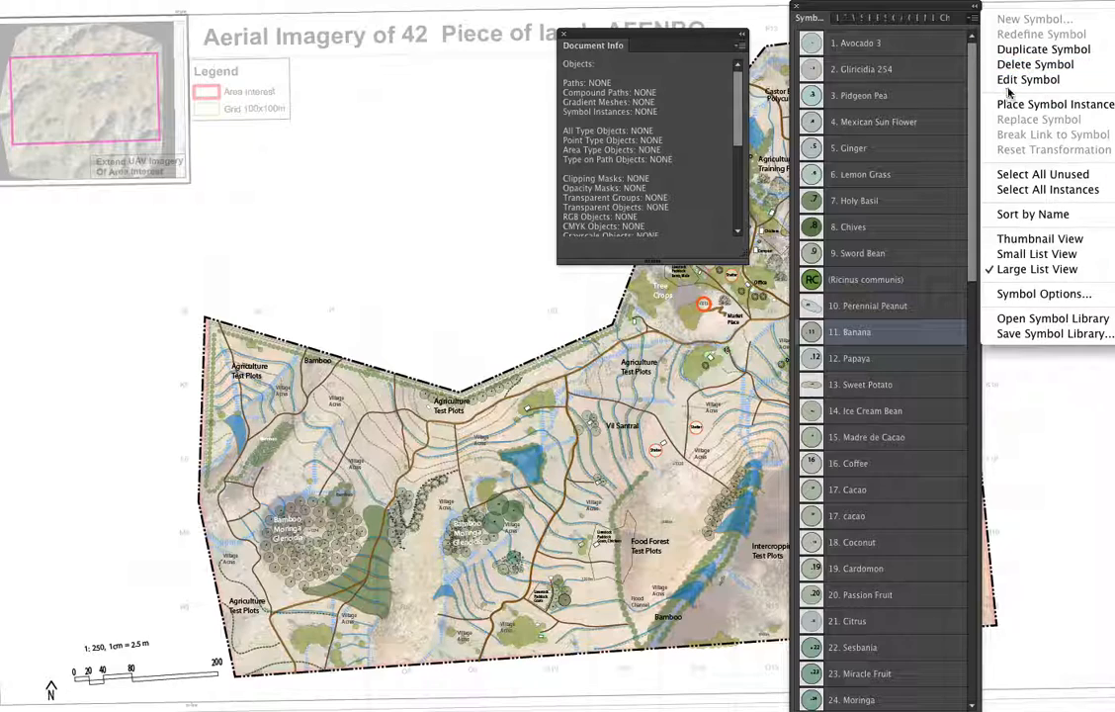
click(1030, 192)
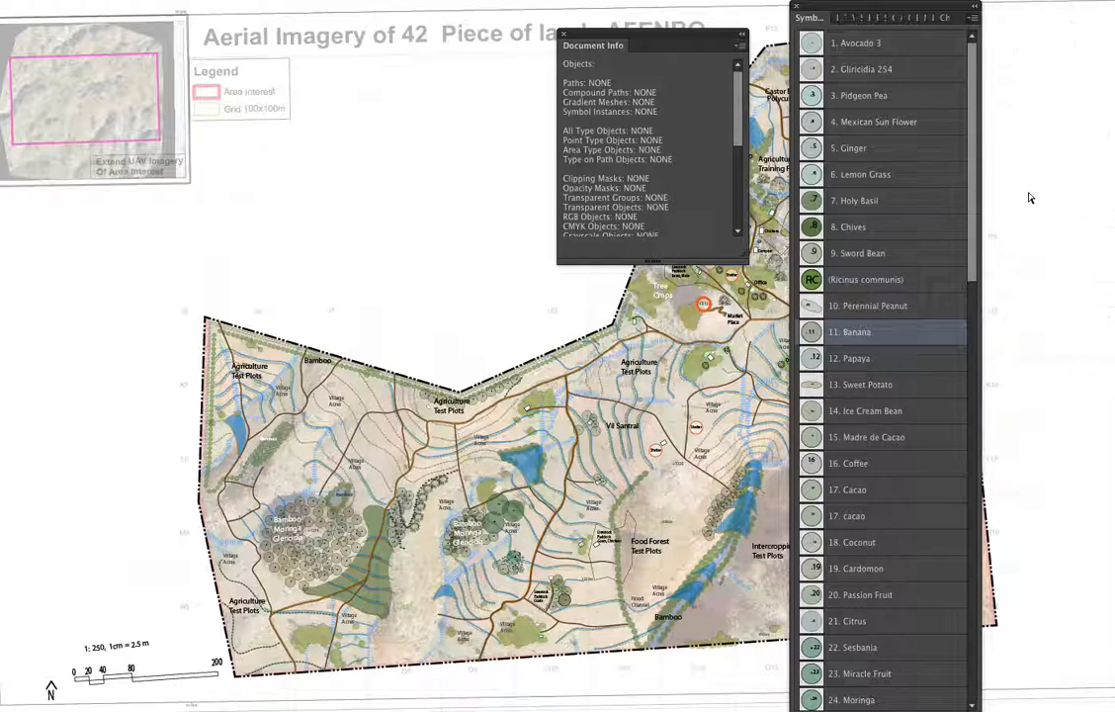
Select all instances of the 12. Papaya symbol to count them, moving Document Info clear of the map
click(901, 360)
click(973, 19)
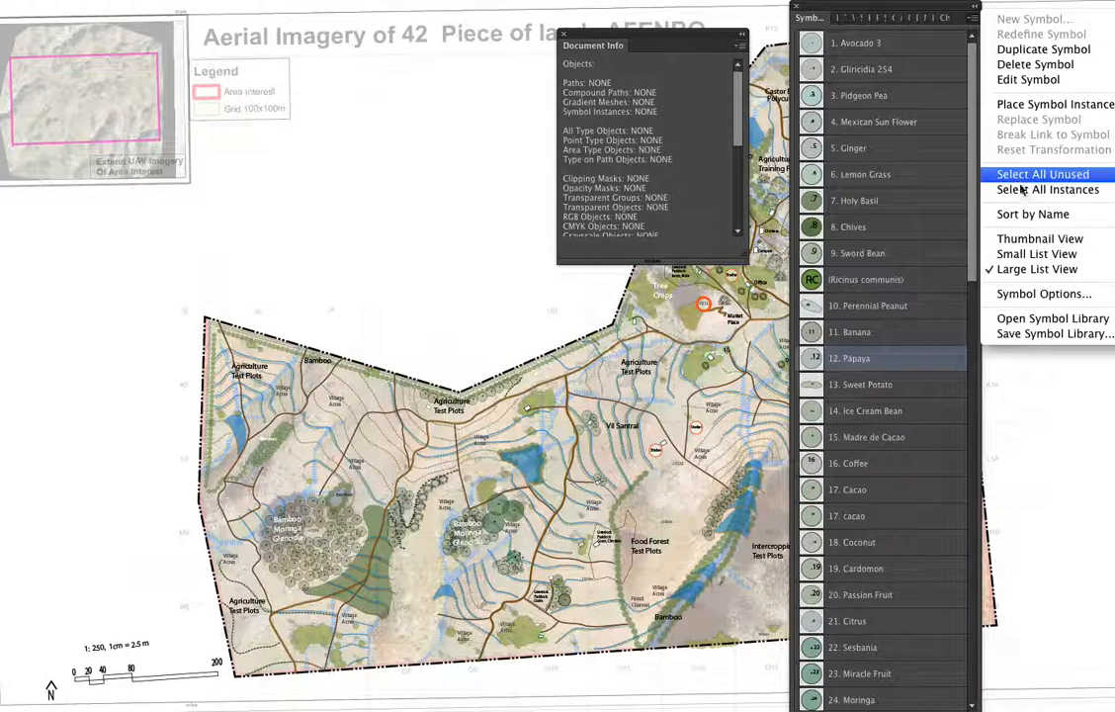
click(1033, 194)
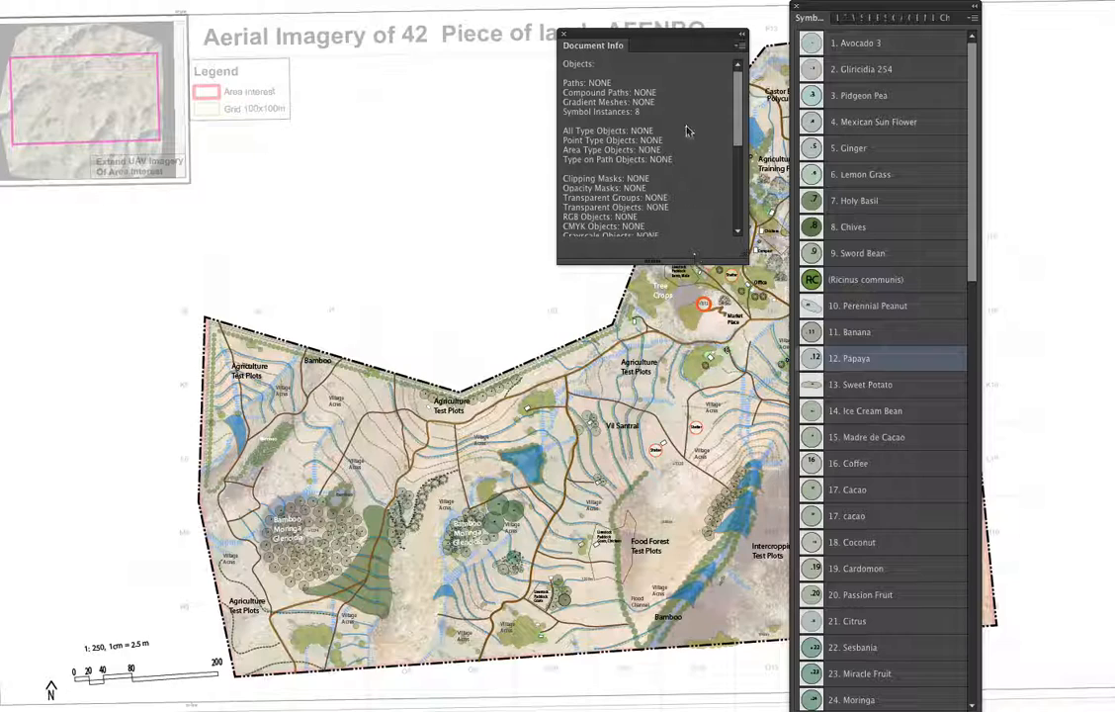
drag(683, 44, 576, 52)
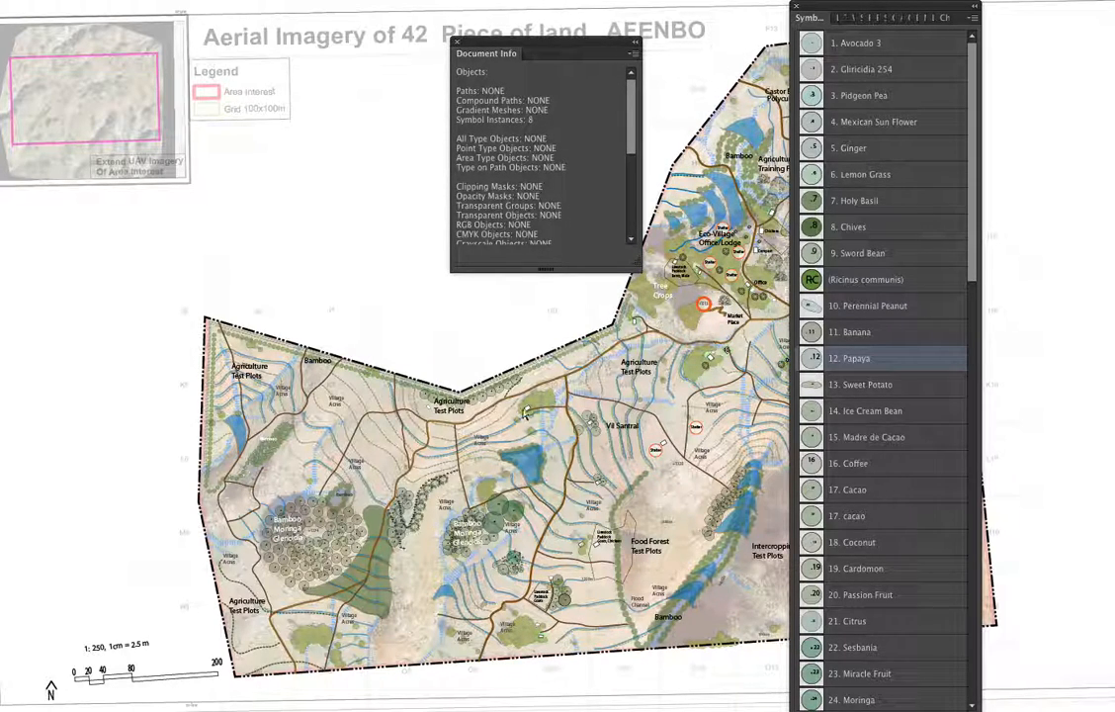
mouse_move(526, 420)
mouse_down()
mouse_move(366, 441)
mouse_move(311, 472)
mouse_move(310, 558)
mouse_move(351, 413)
mouse_move(477, 415)
mouse_move(516, 438)
mouse_up()
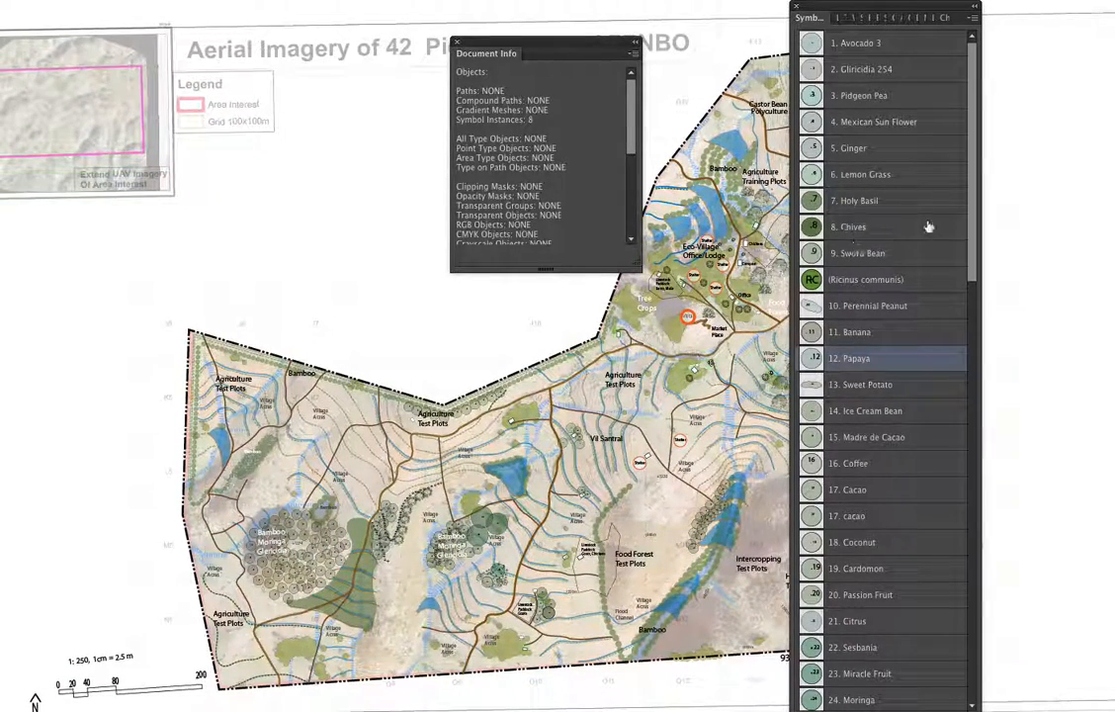
Add the instance count to the papaya symbol by renaming it "12. Papaya 8"
drag(854, 364, 859, 366)
double_click(860, 362)
key(Right)
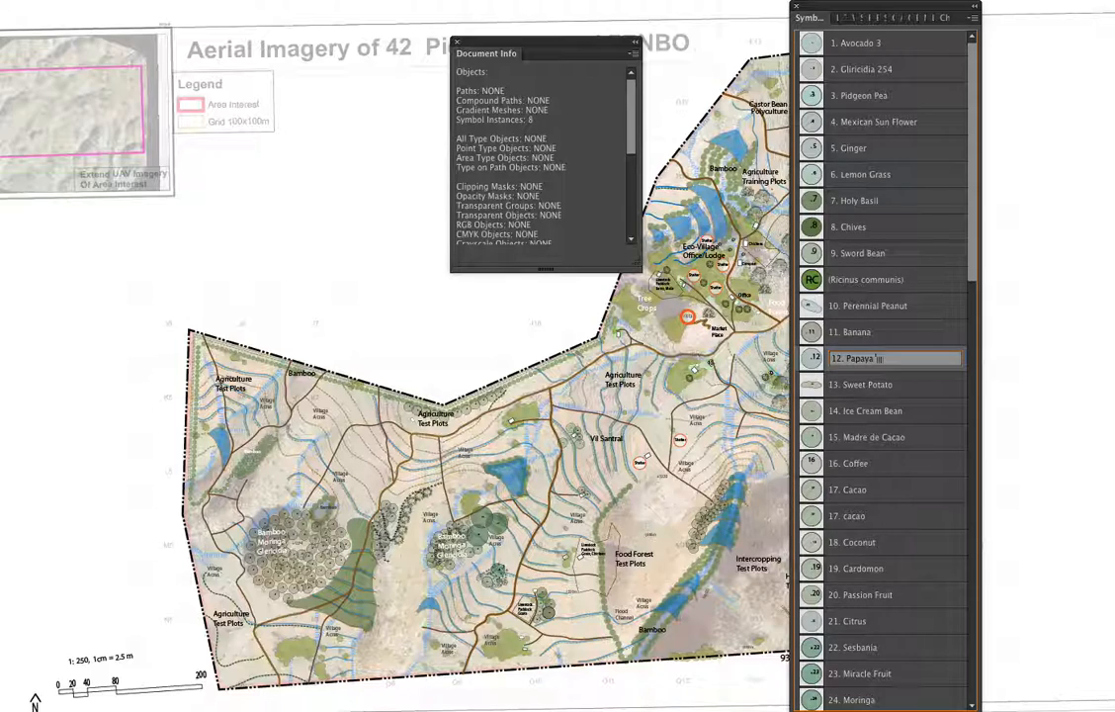
text(8)
key(Return)
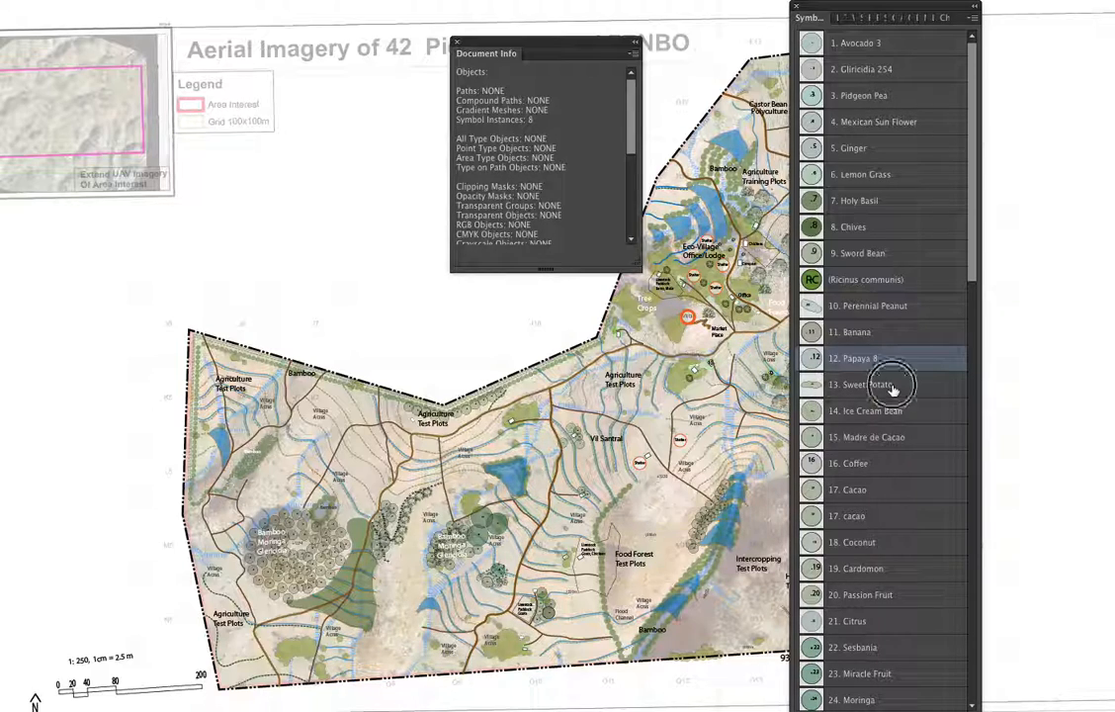
Select all instances of the 14. Ice Cream Bean symbol to count them in Document Info
click(854, 412)
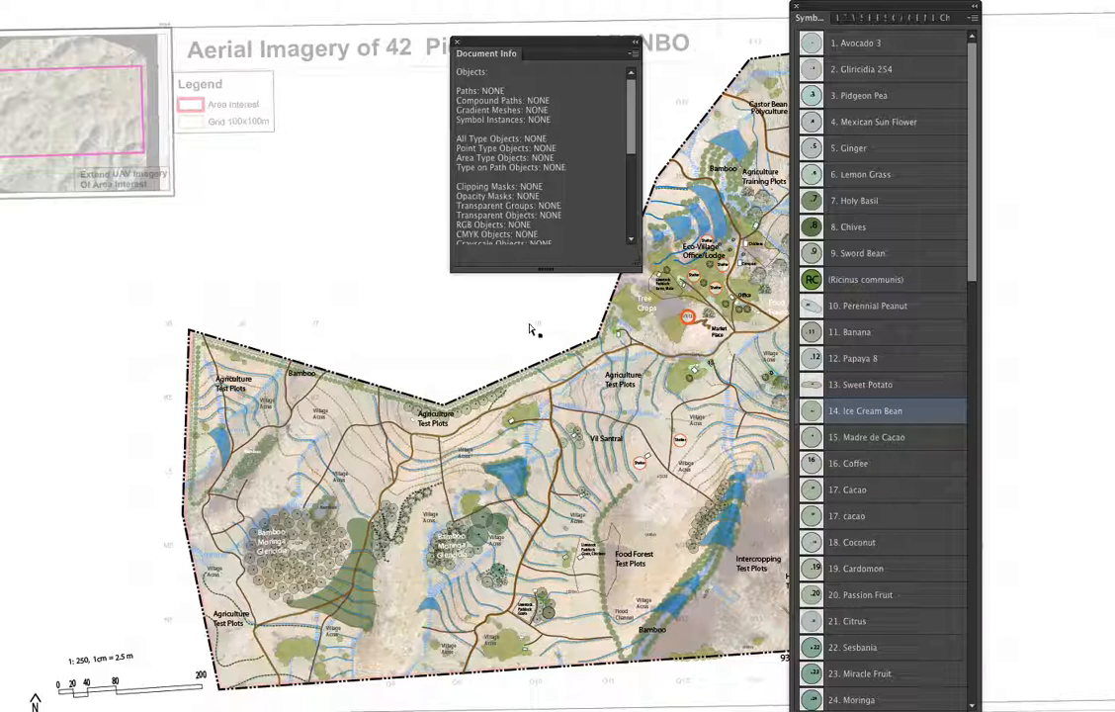
click(975, 19)
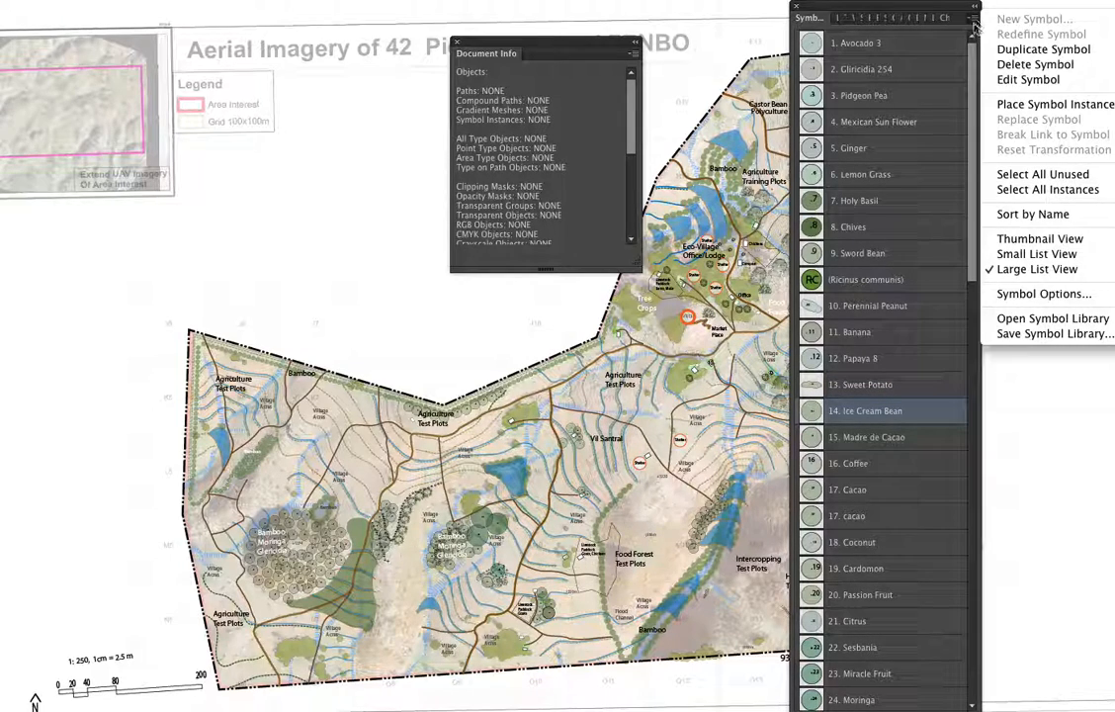
click(1038, 191)
Select all instances of the 33. Vetiver symbol to count them in Document Info
drag(971, 261, 970, 374)
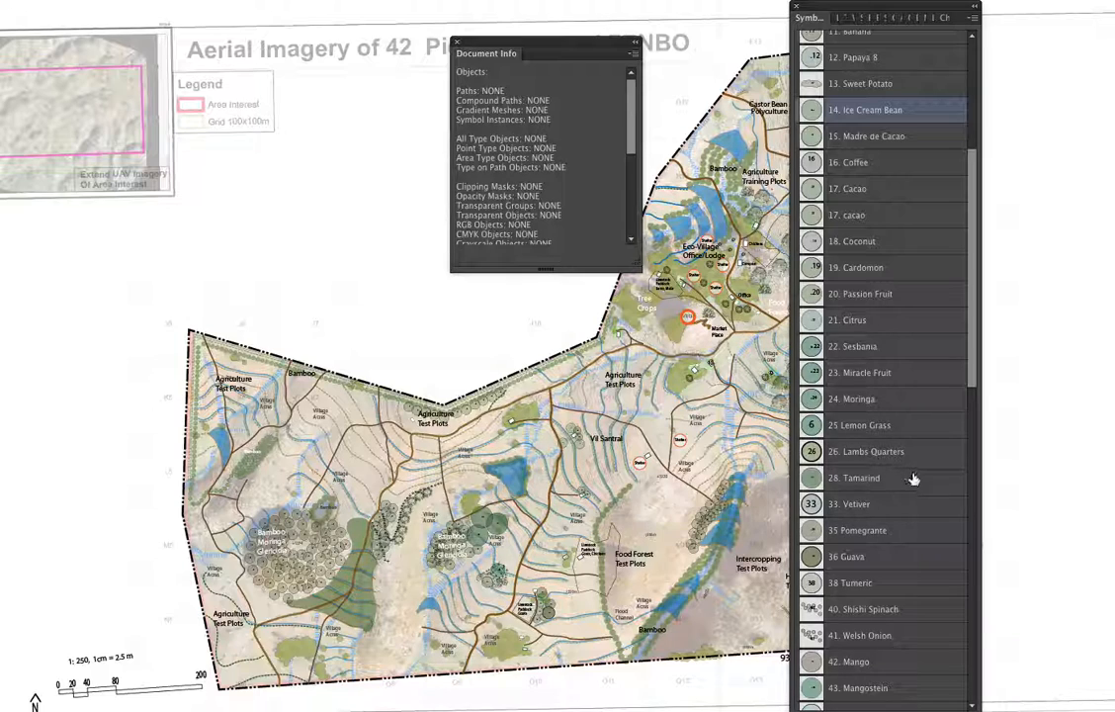
drag(973, 385, 971, 409)
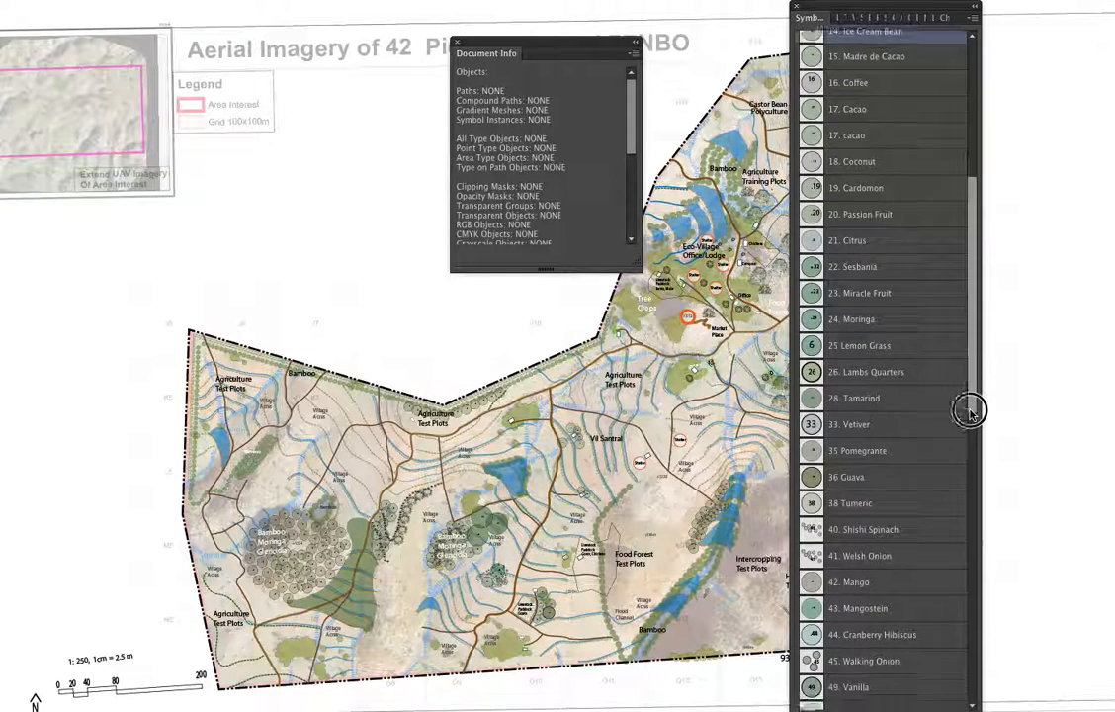
click(840, 423)
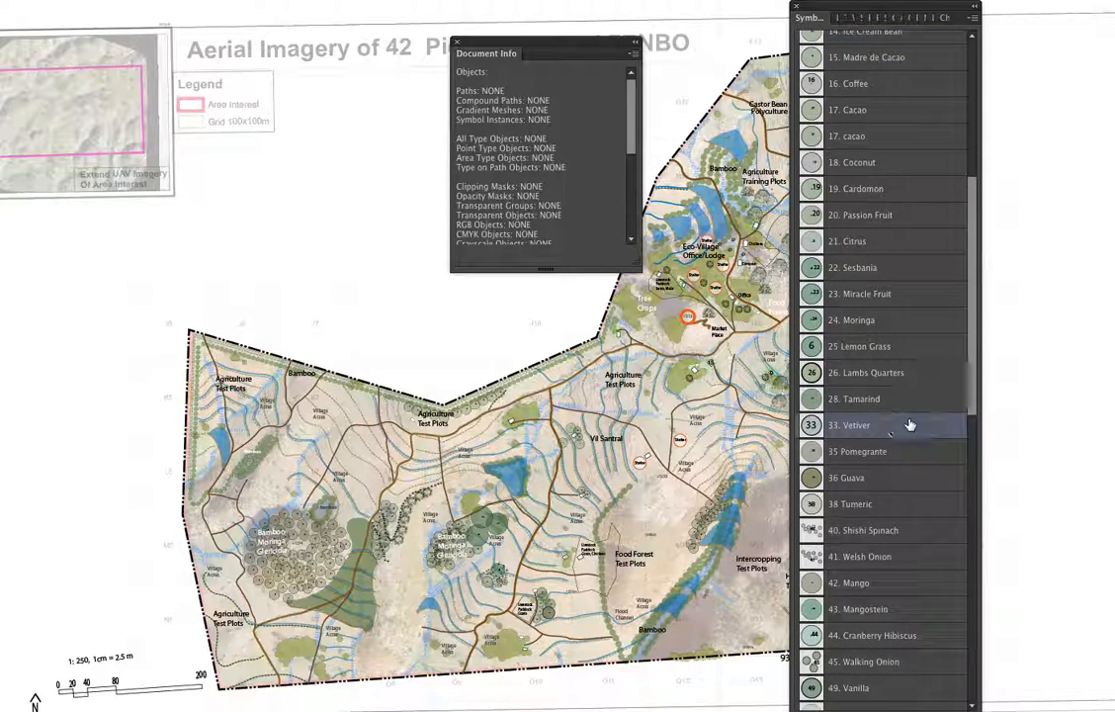
click(974, 18)
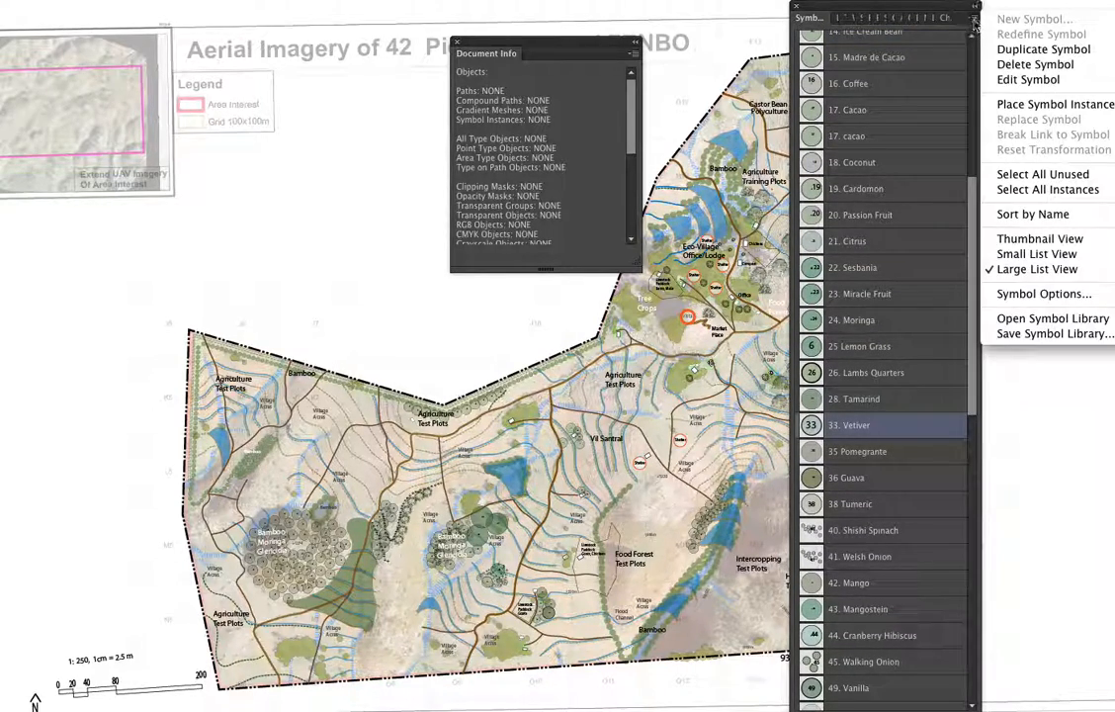
click(1035, 188)
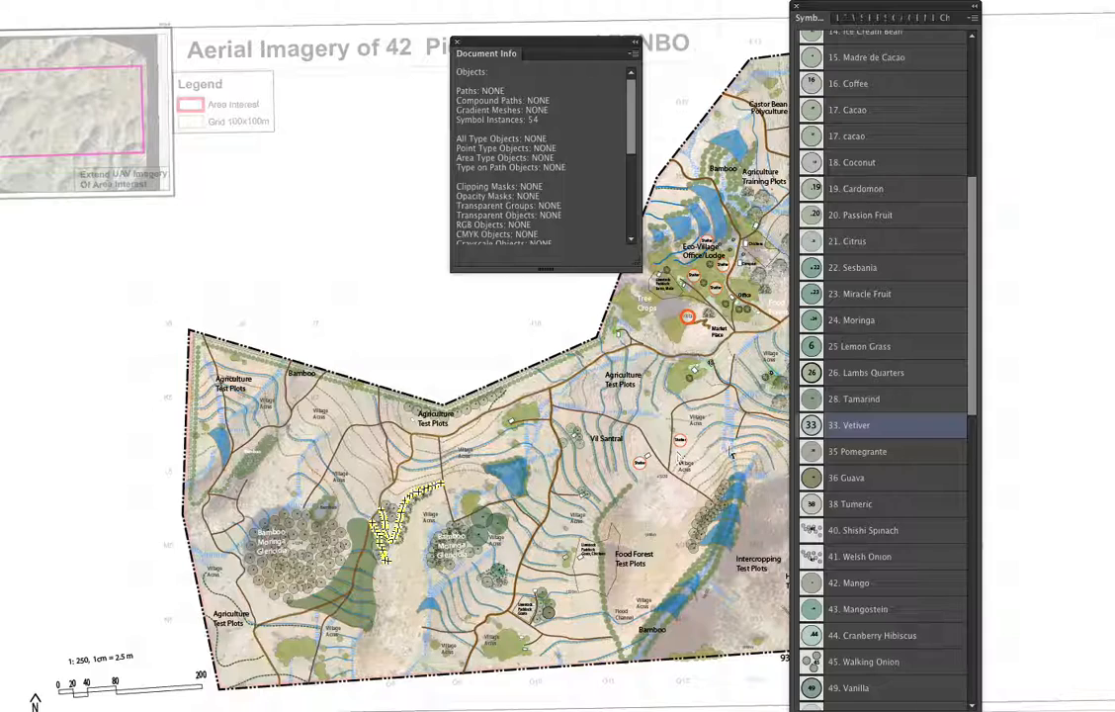
Rename the vetiver symbol "33. Vetiver 54" to record its count and clear the selection on the map
double_click(865, 425)
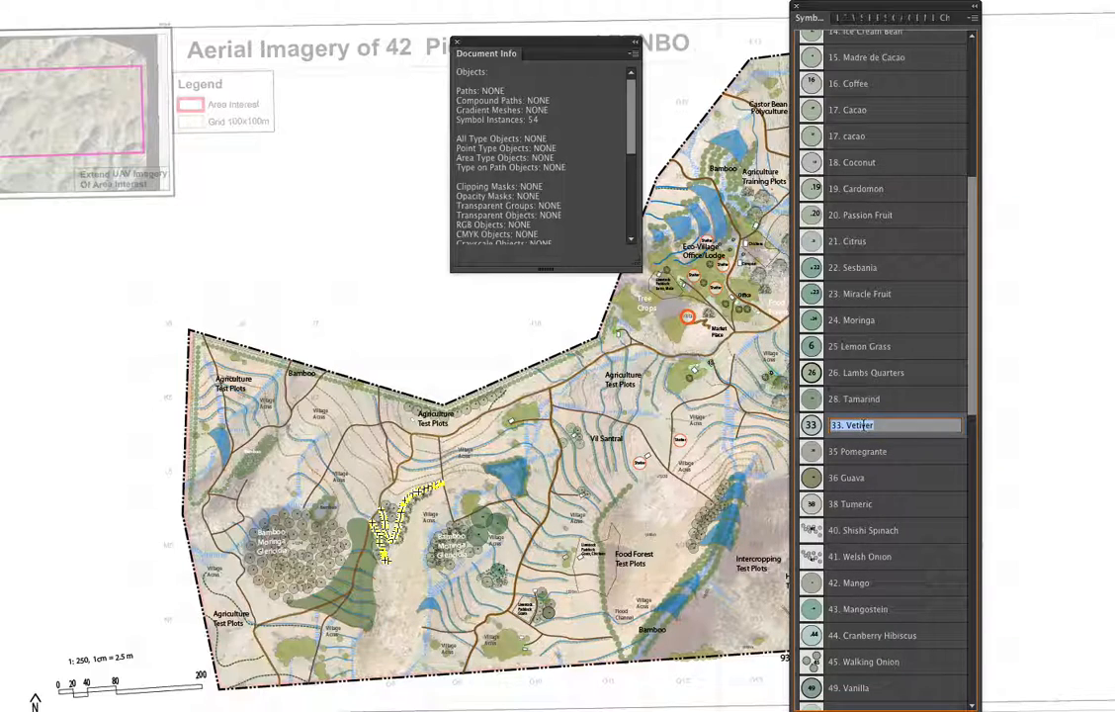
key(Right)
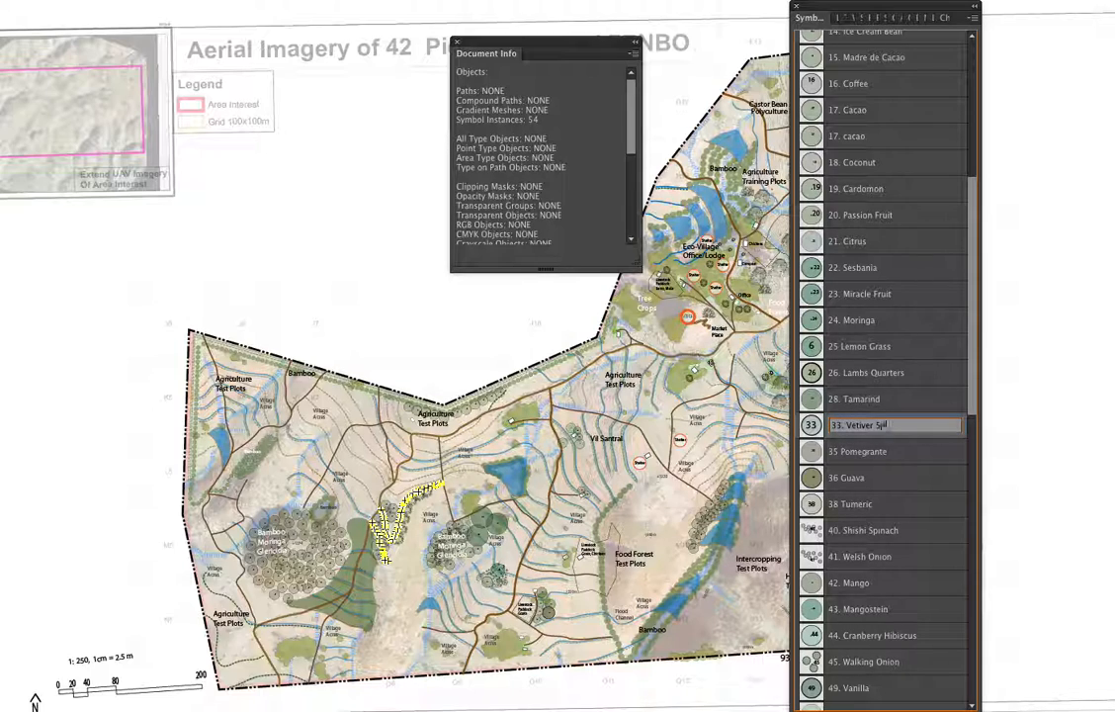
key(Return)
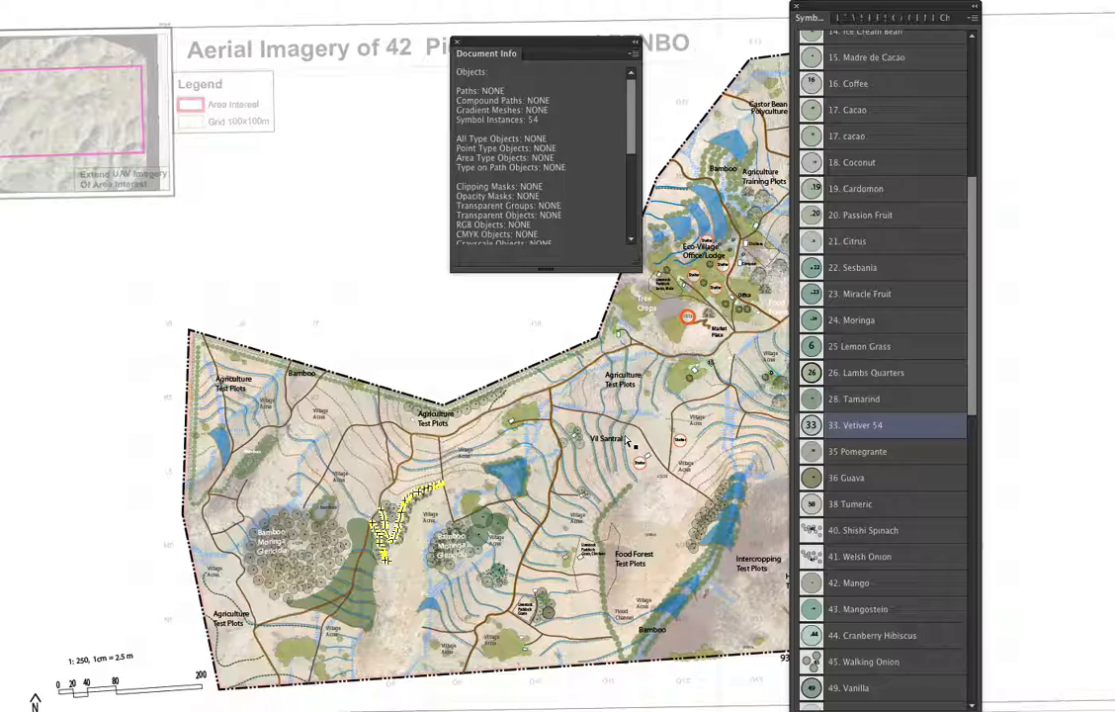
key(v)
key(Delete)
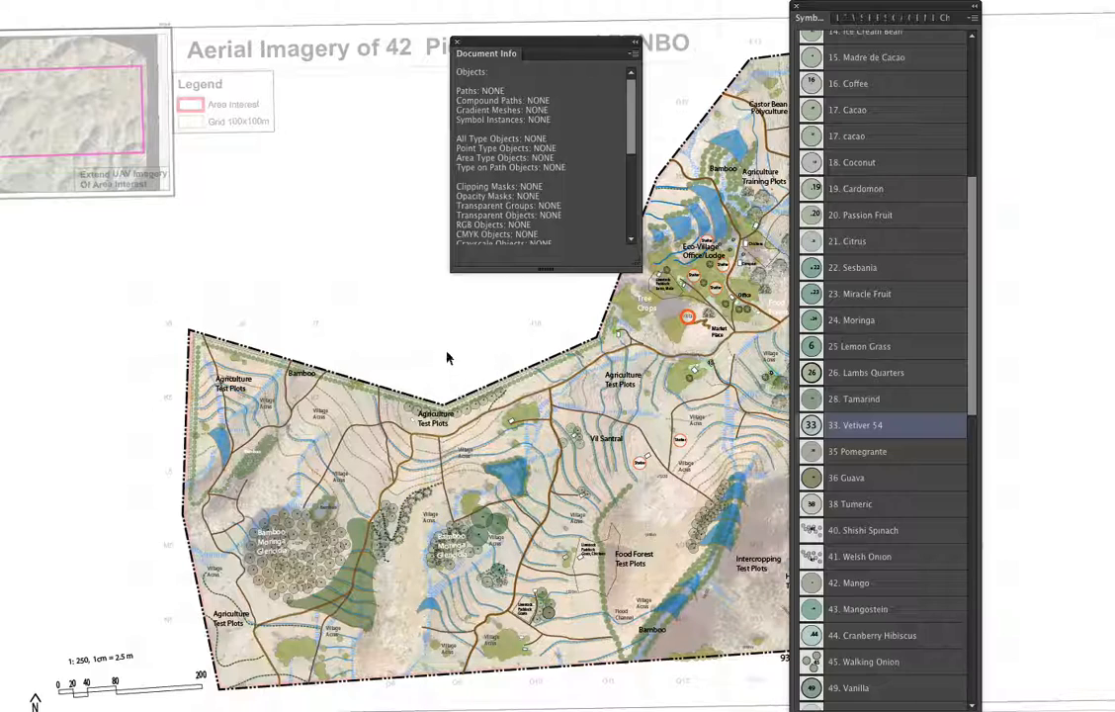
Read the path lengths of the dotted planting line and adjacent oval row near Vil Santral in Document Info, then deselect
key(z)
drag(506, 345, 728, 478)
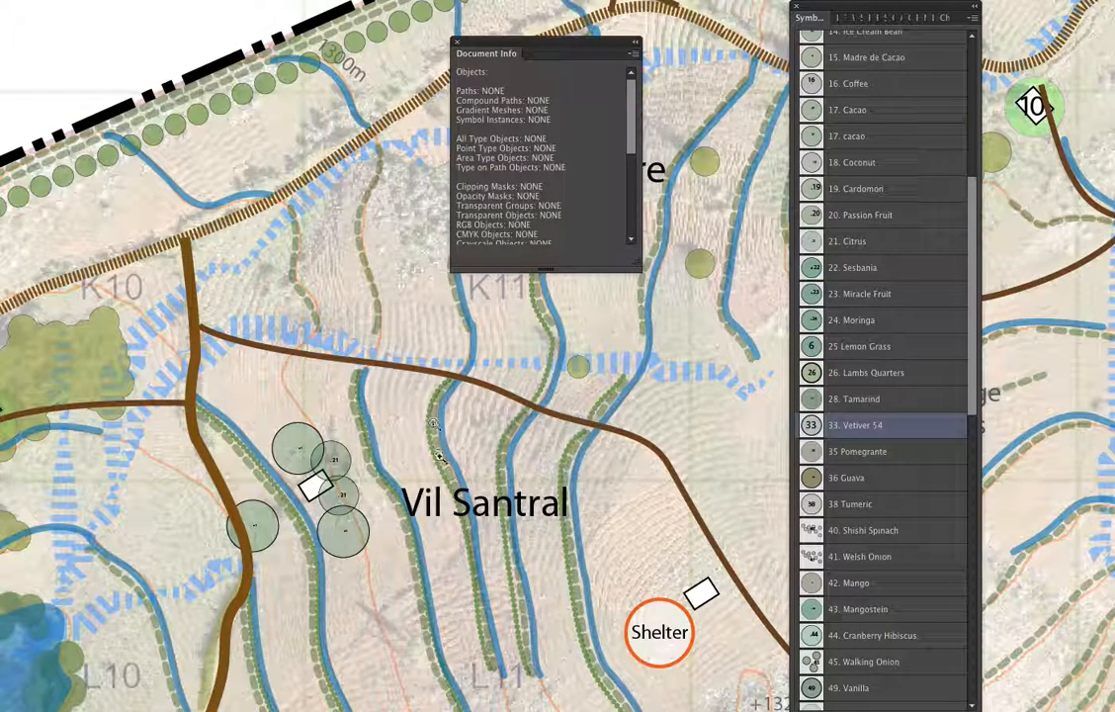
drag(383, 360, 573, 518)
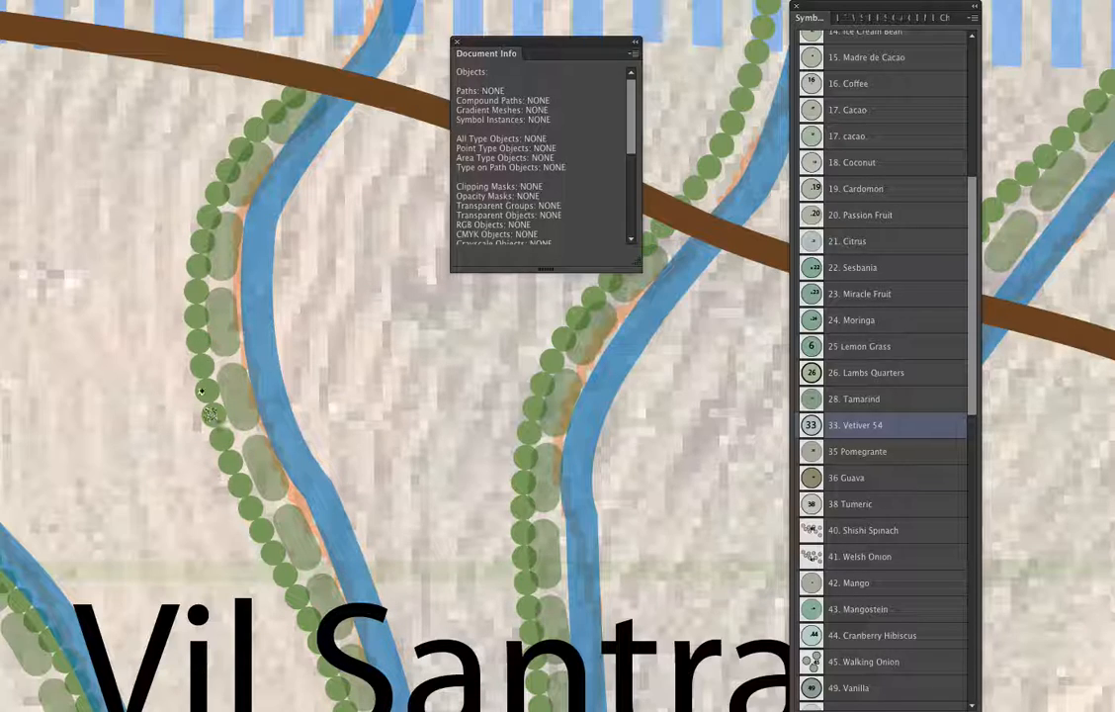
click(230, 464)
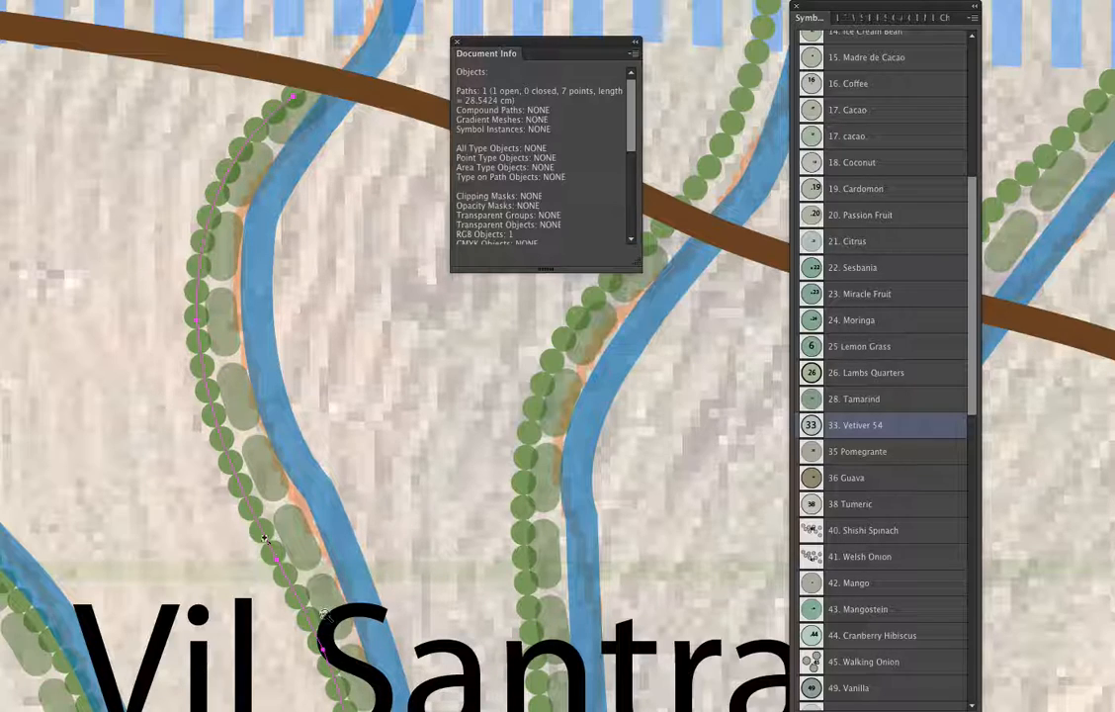
click(227, 327)
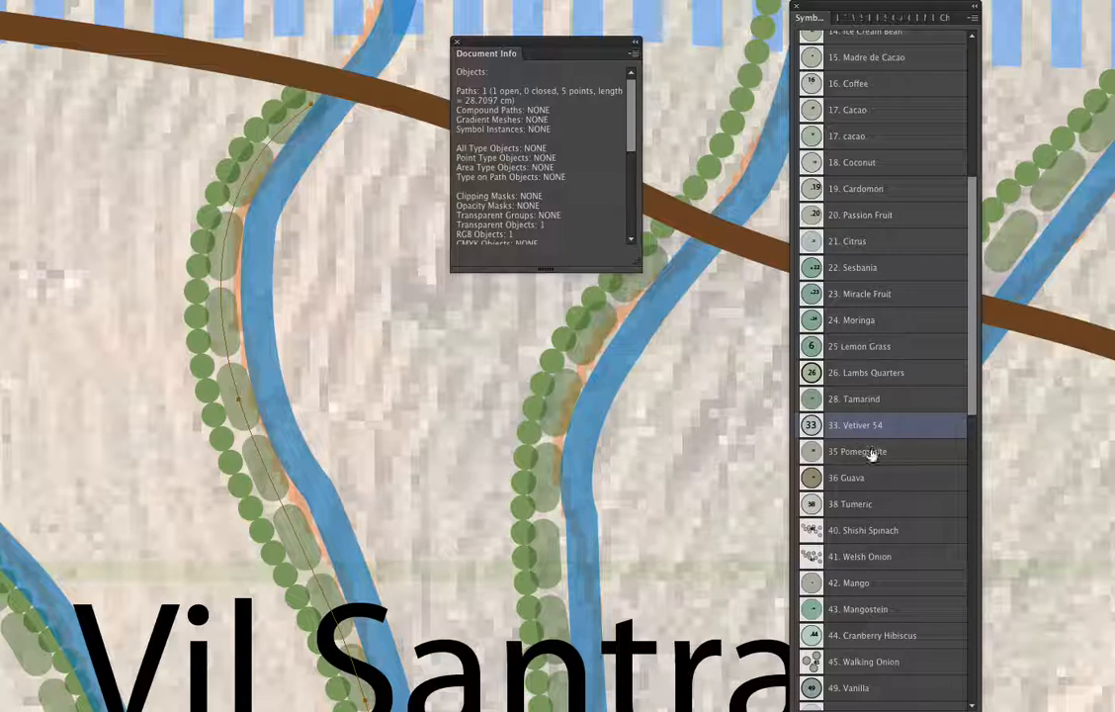
scroll(973, 413, down, 2)
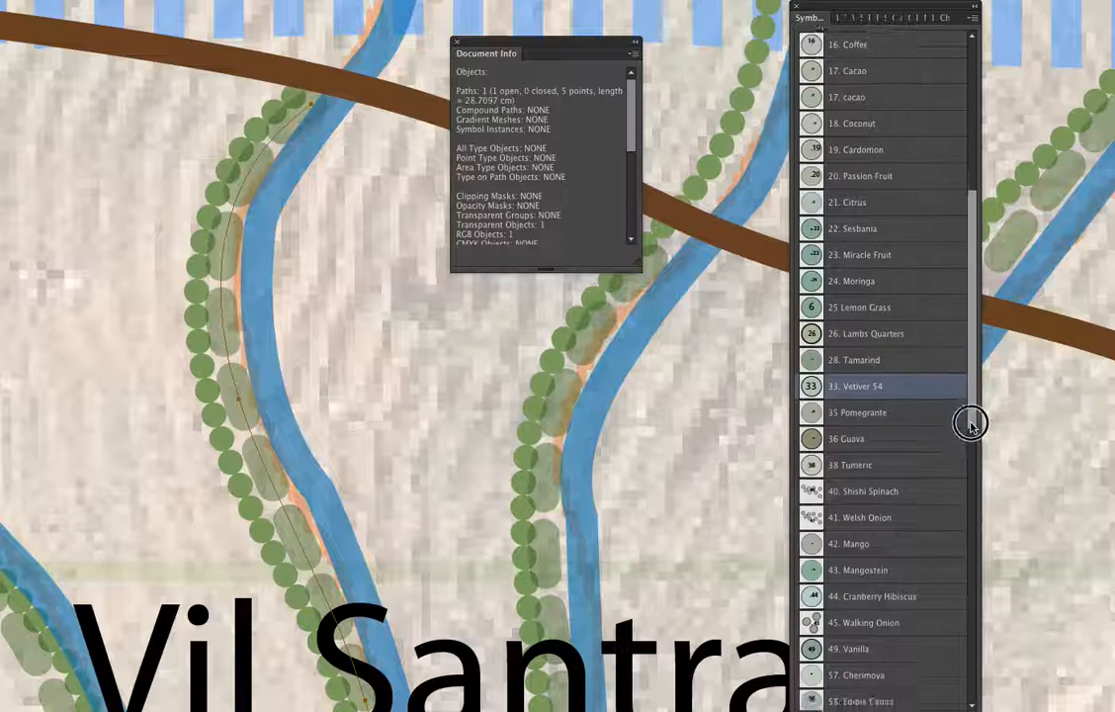
click(427, 388)
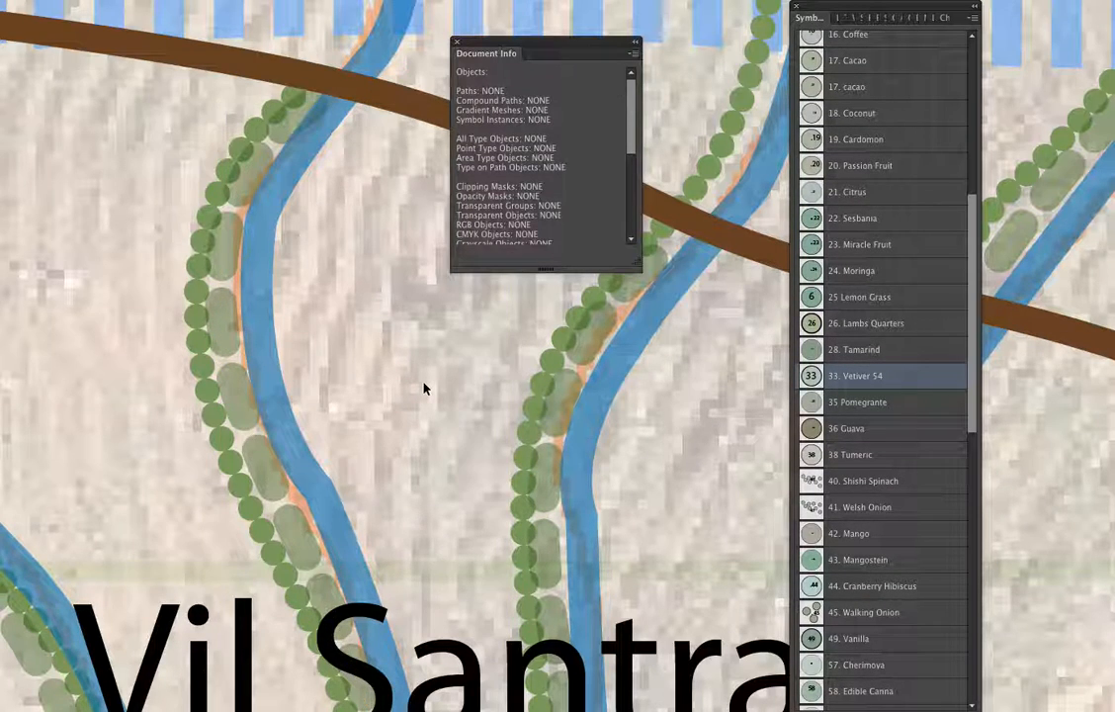
Select all instances of the 35 Pomegrante symbol to count them in Document Info
click(895, 402)
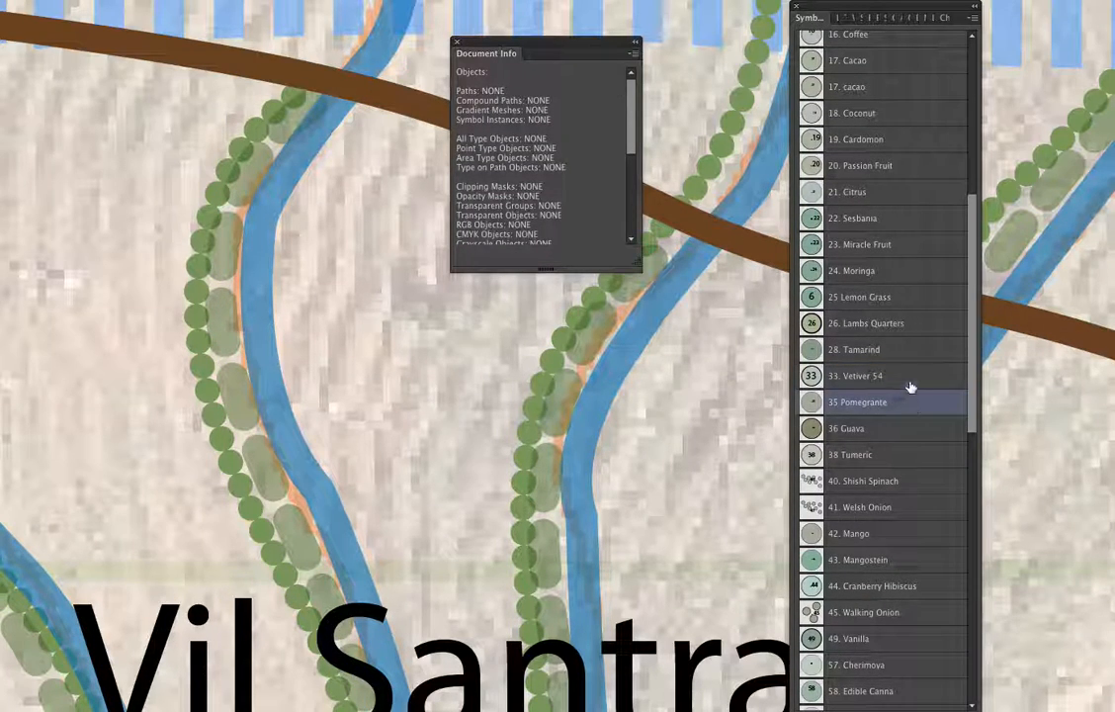
click(973, 17)
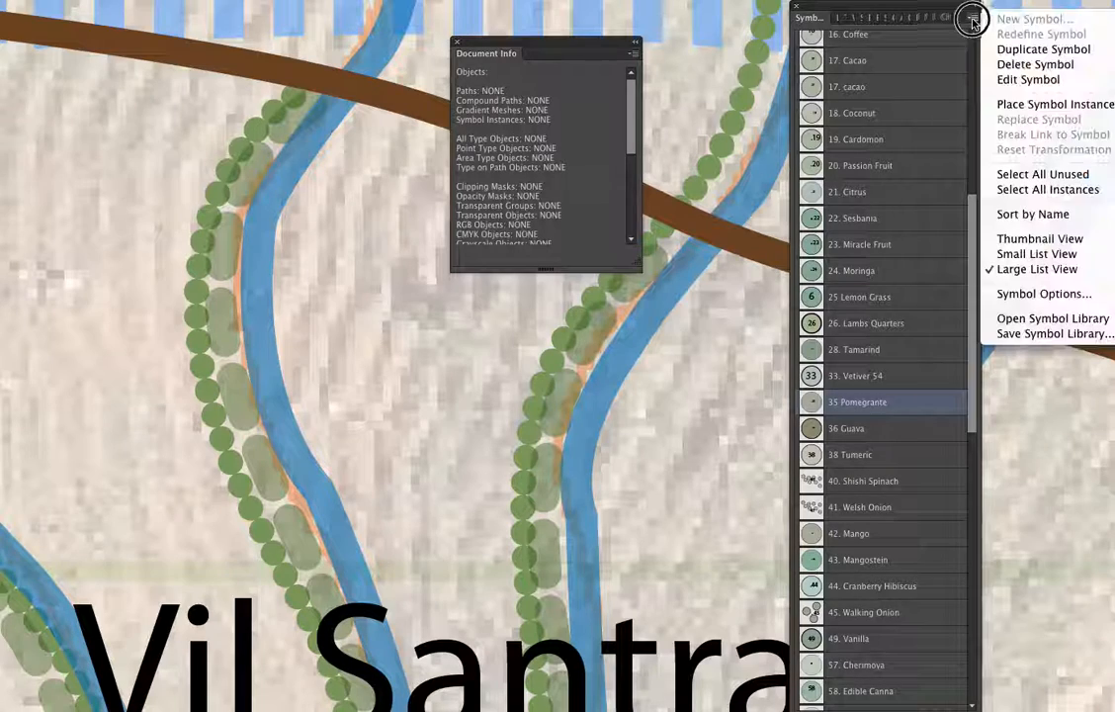
click(1028, 189)
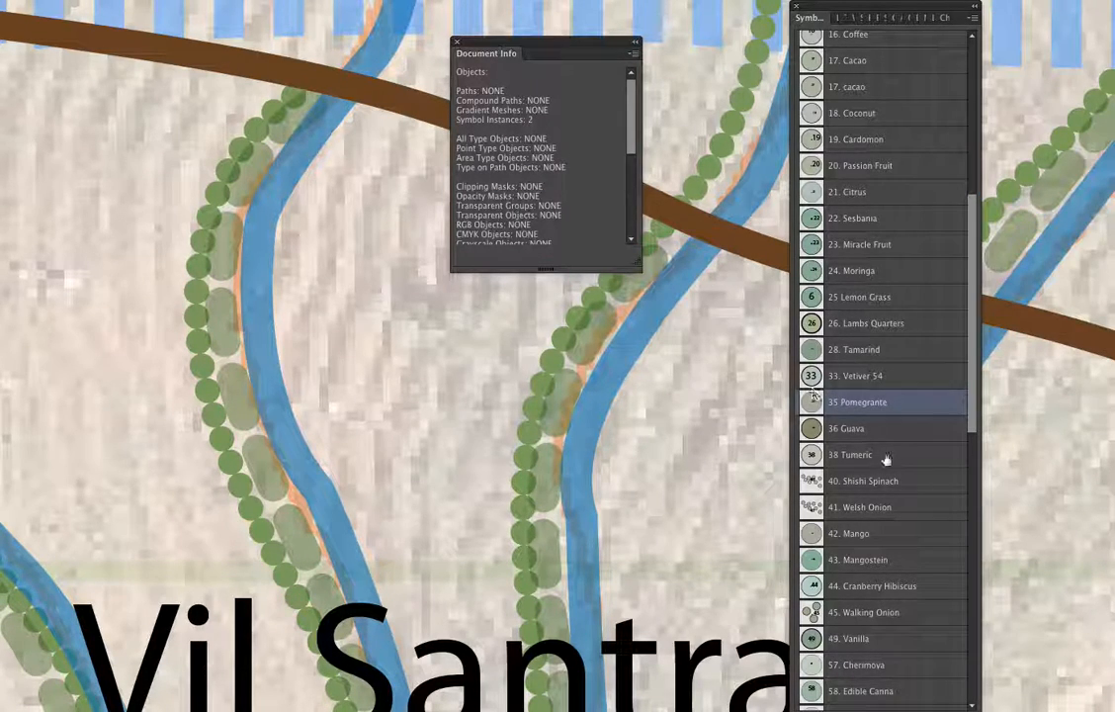
Add the instance count to the pomegranate symbol by renaming it "35 Pomegrante 2"
double_click(863, 403)
key(Right)
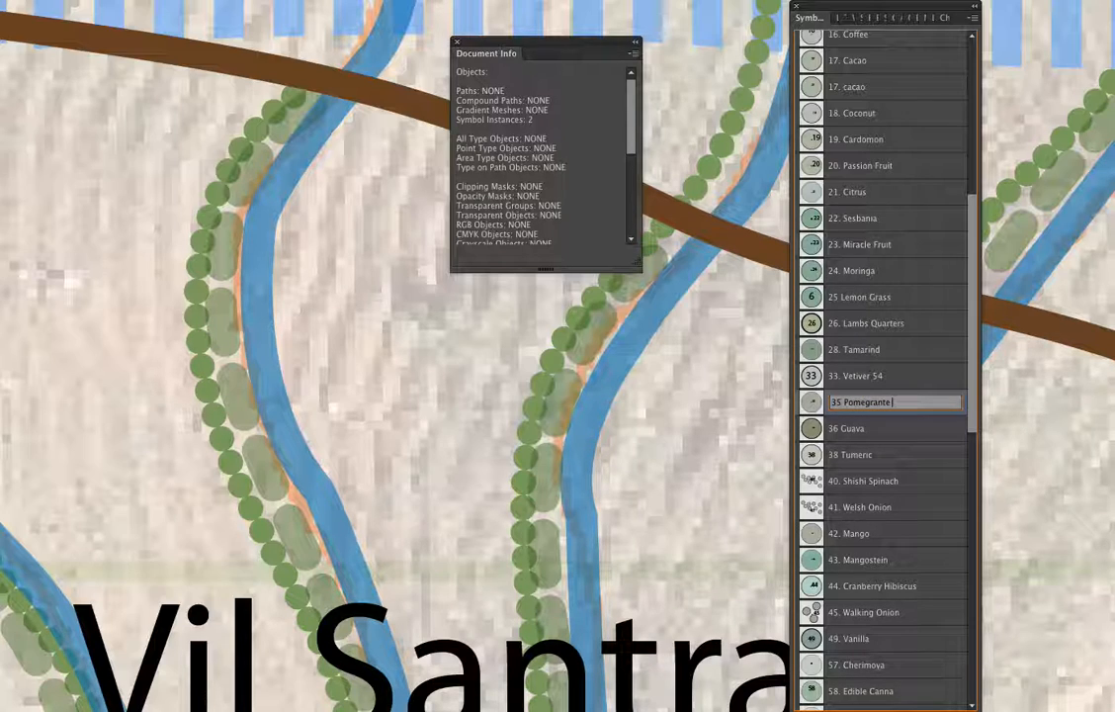
key(Return)
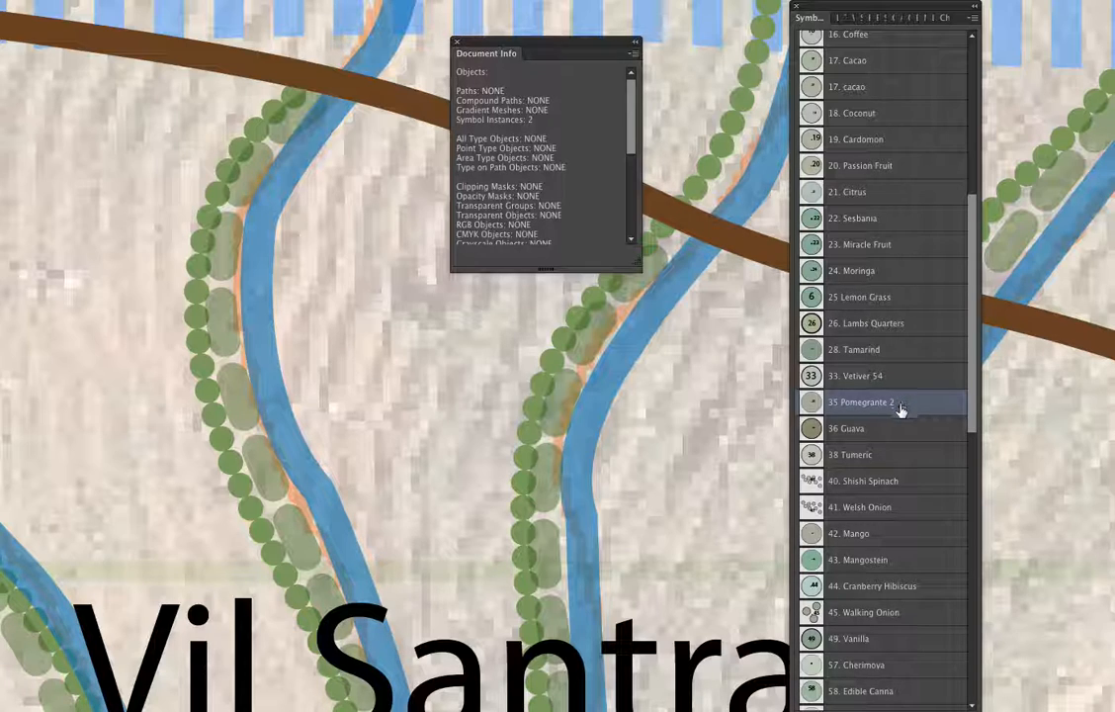
Clear the pomegranate selection and select all instances of the Guild, Cacao symbol to count them
drag(971, 426, 986, 644)
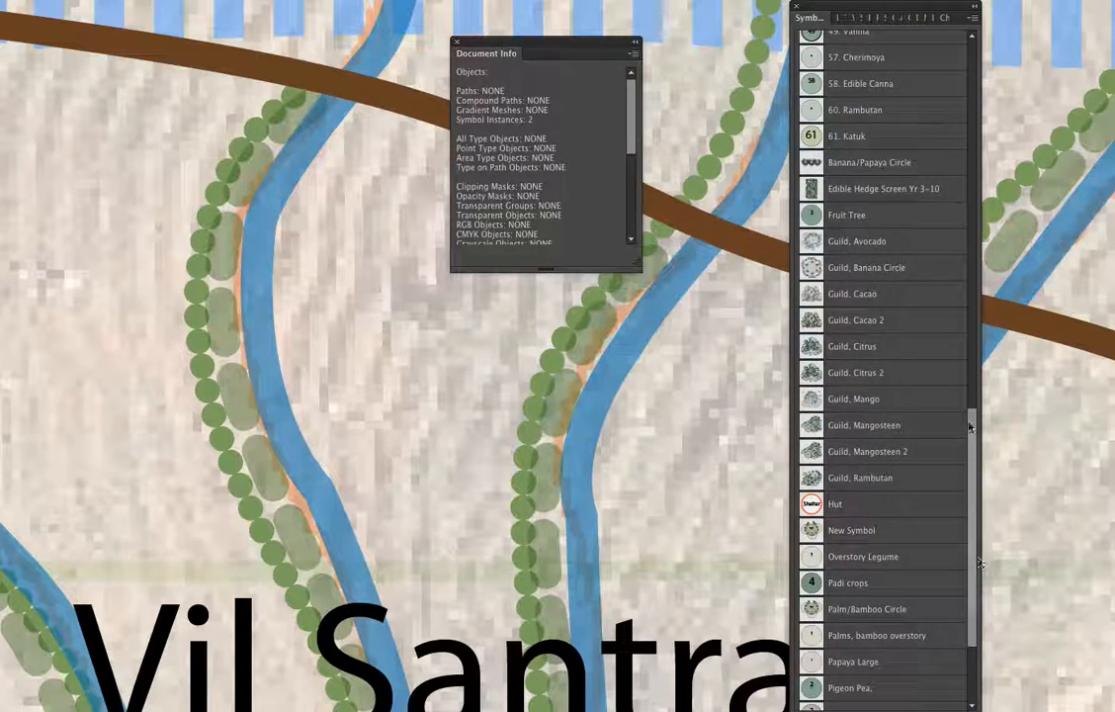
click(885, 297)
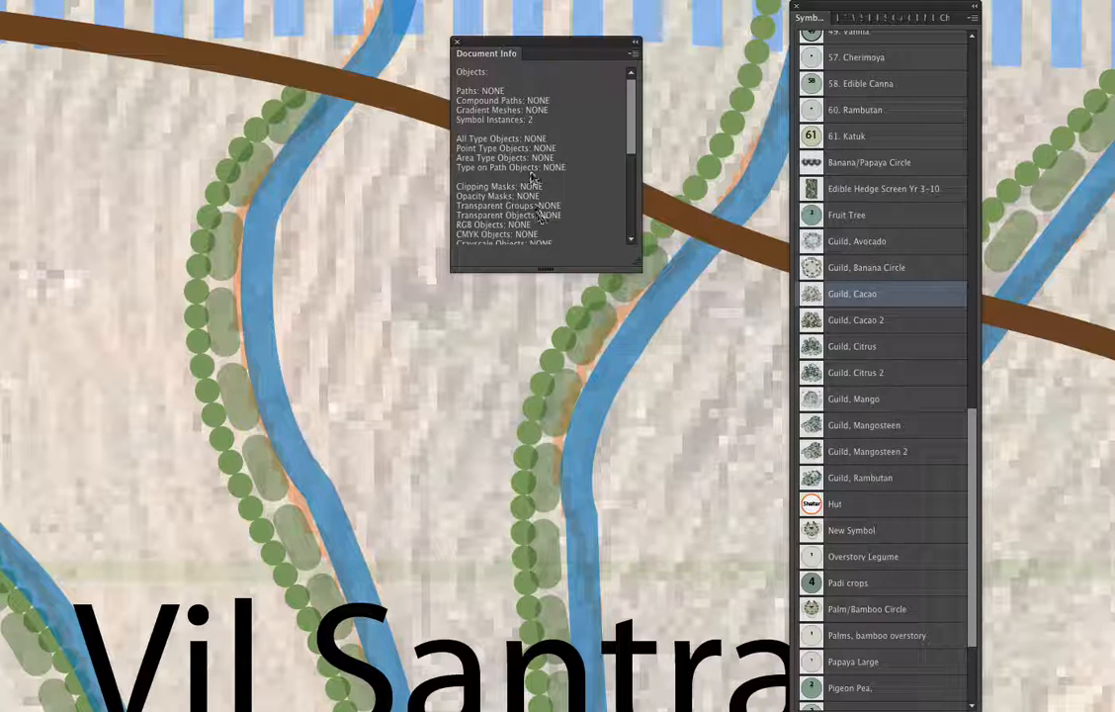
key(z)
click(974, 20)
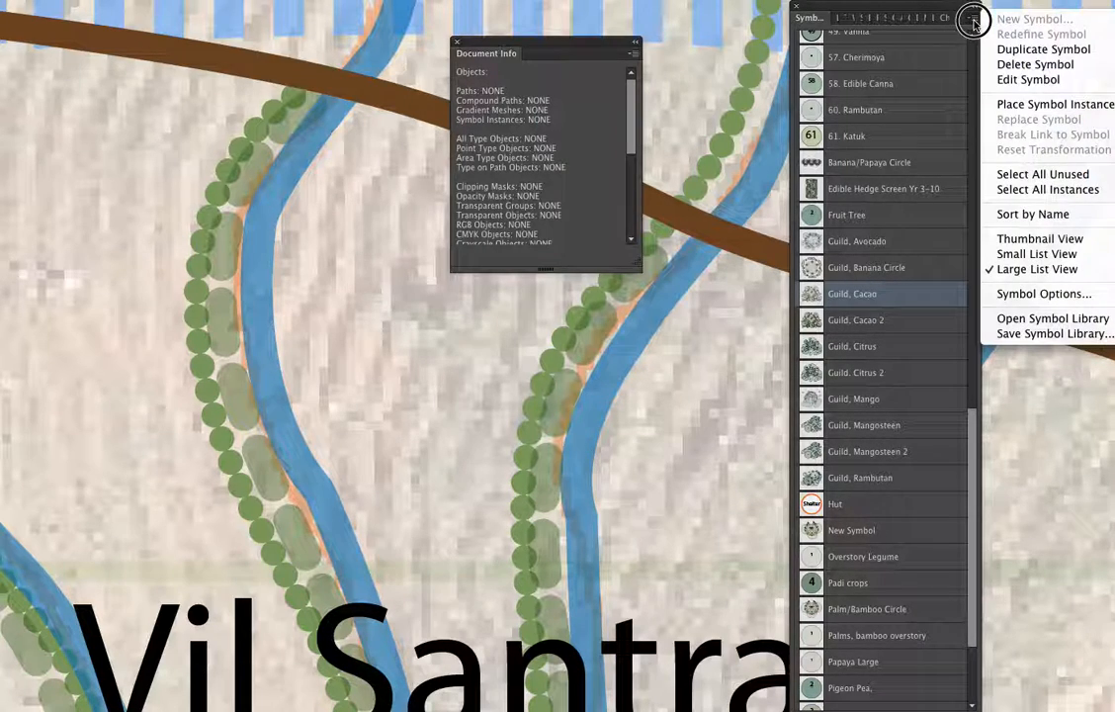
click(1028, 190)
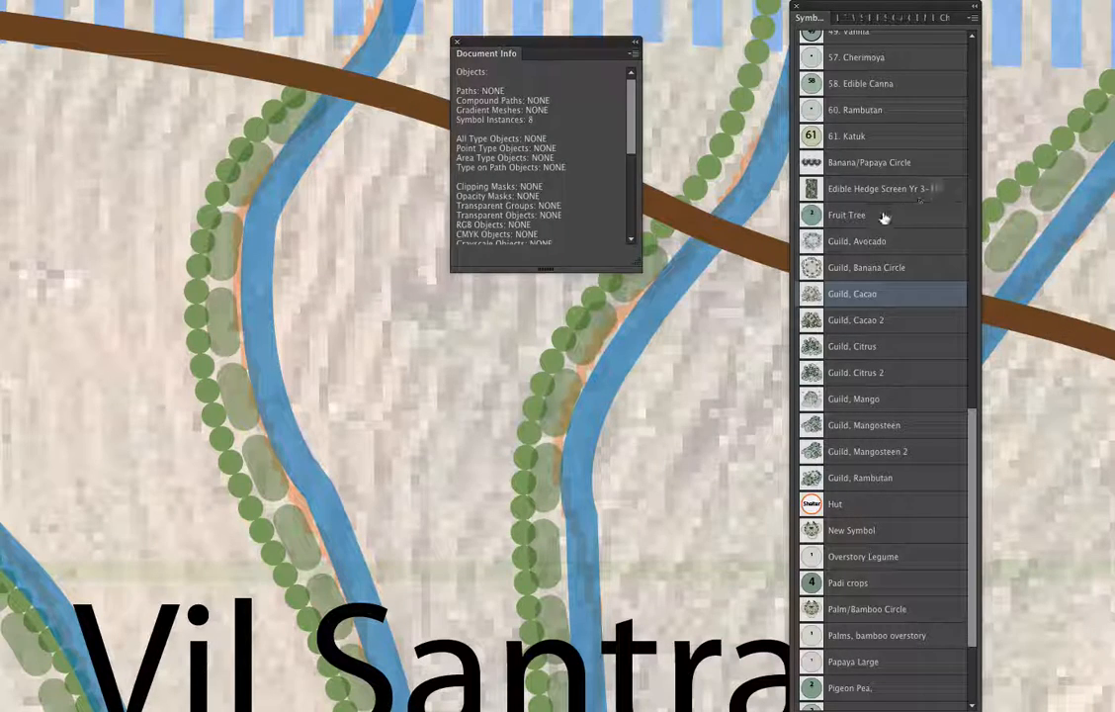
Rename the first cacao guild symbol "Guild, Cacao 8" to record its instance count
double_click(861, 296)
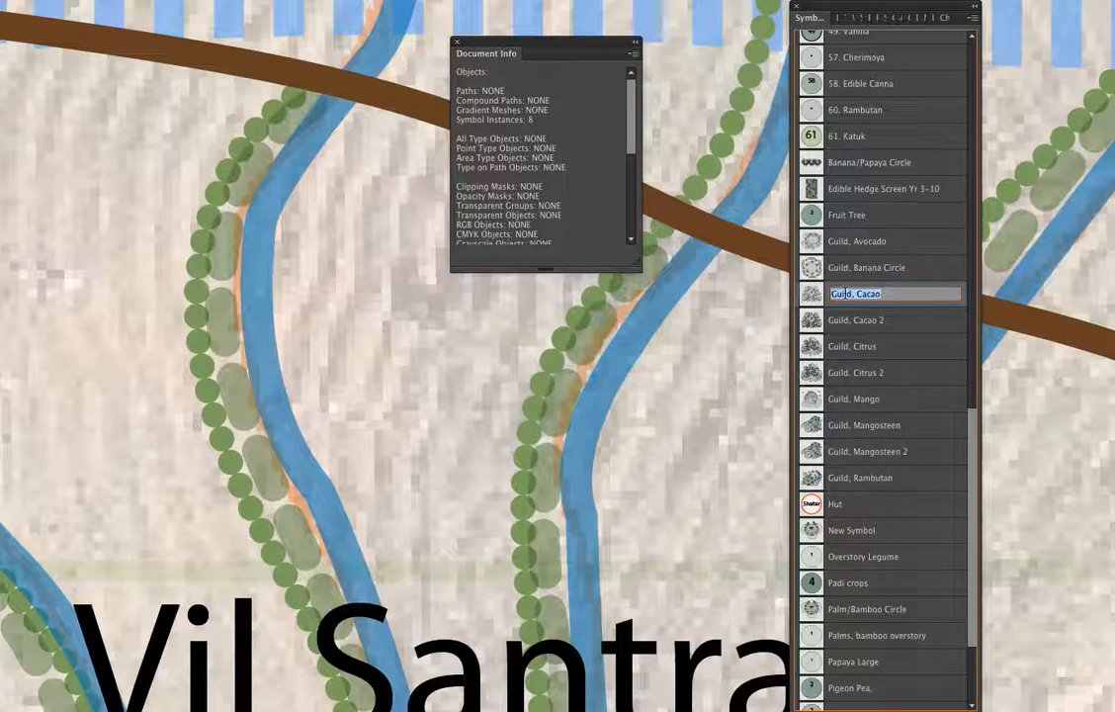
click(881, 293)
text(8)
key(Return)
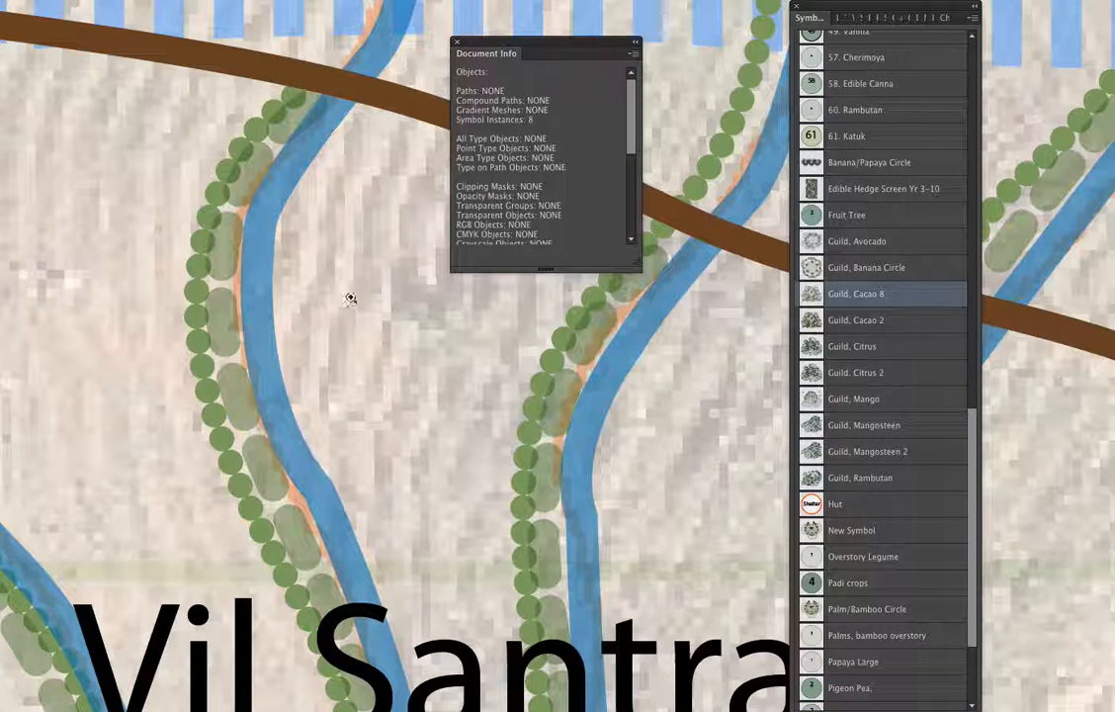
Select all instances of the Guild, Cacao 2 symbol to count them in Document Info
double_click(875, 319)
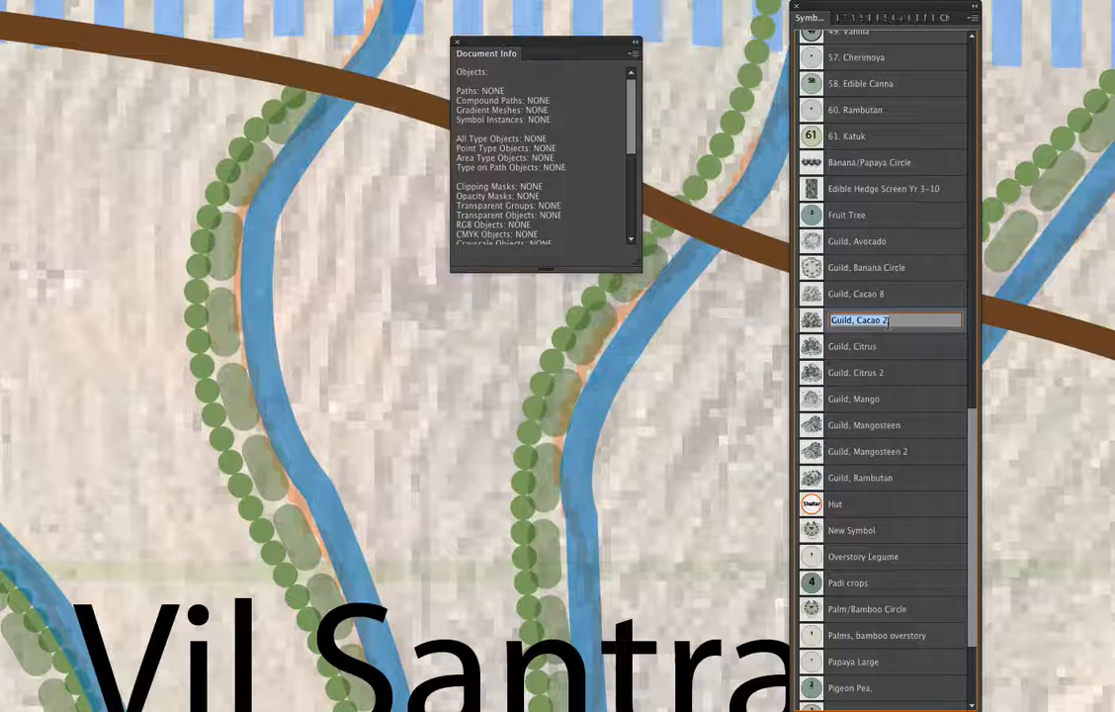
click(853, 319)
key(Return)
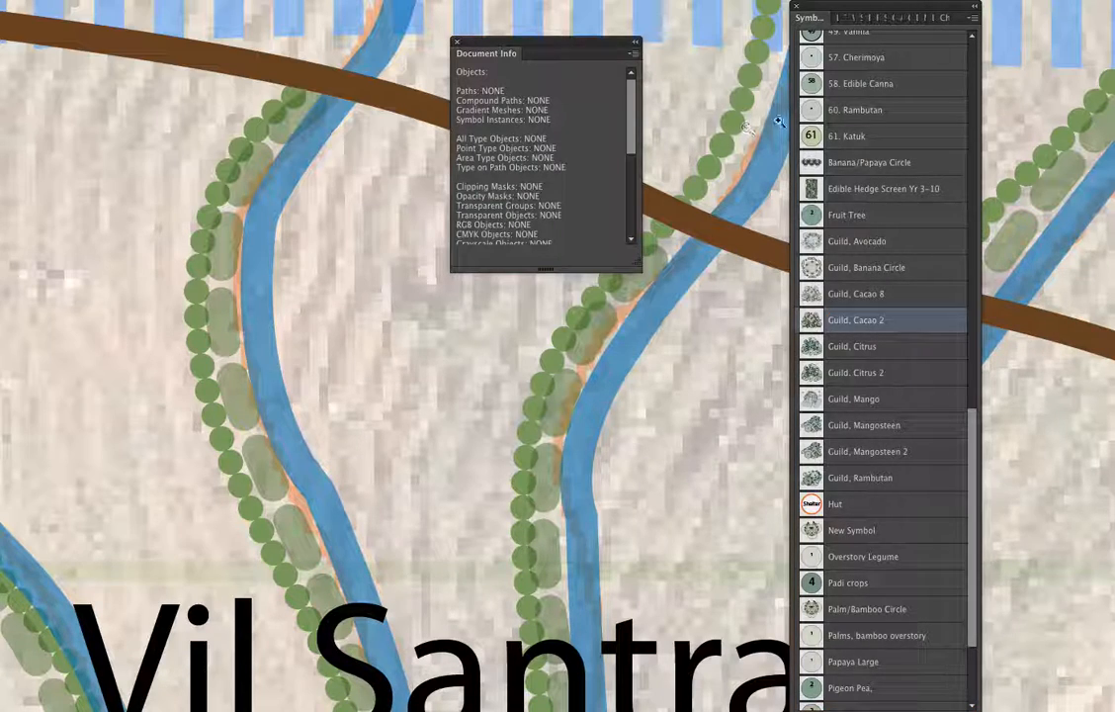
click(975, 21)
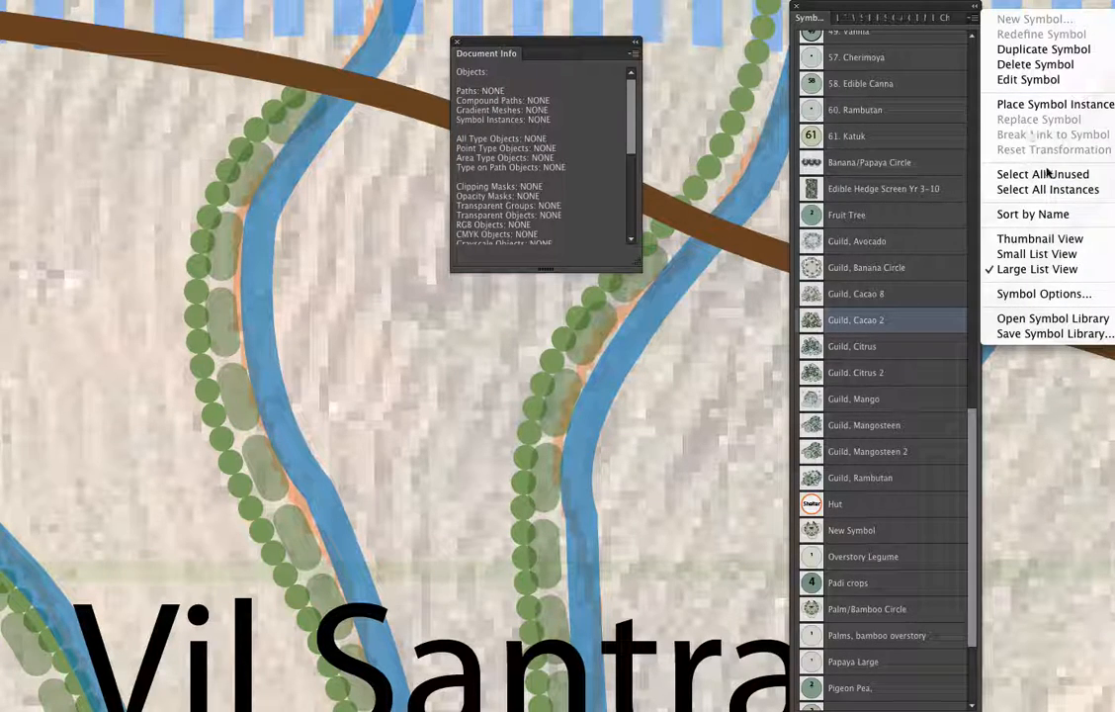
click(976, 189)
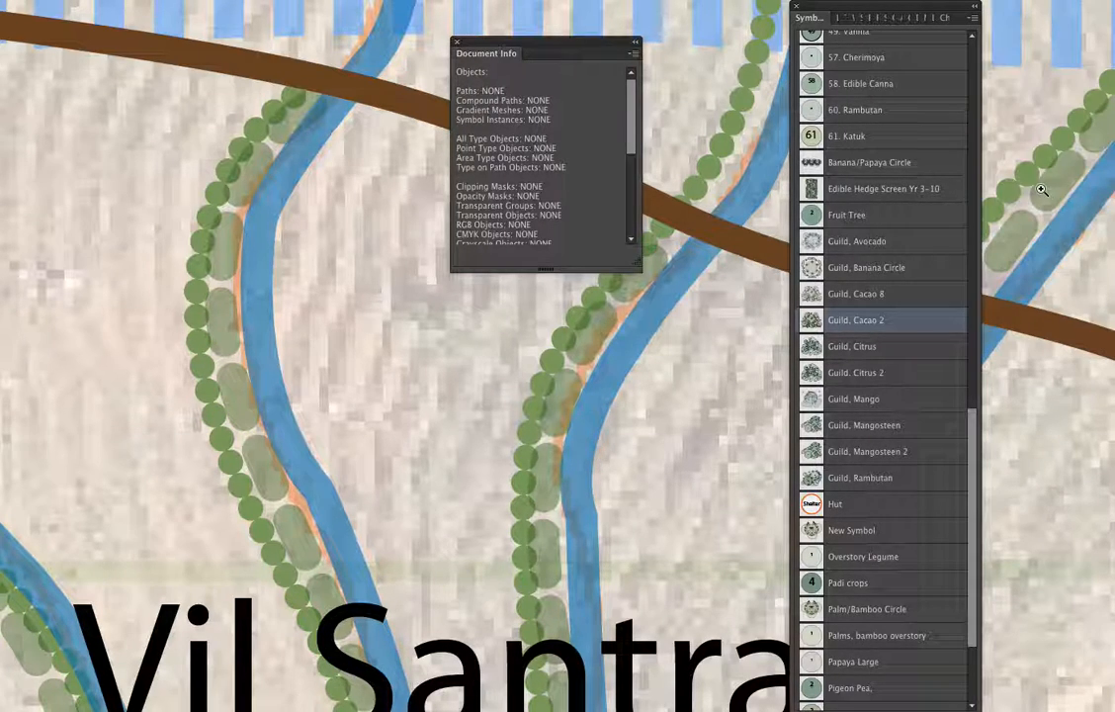
Select all placed instances of the first citrus guild symbol to count them in Document Info
click(883, 352)
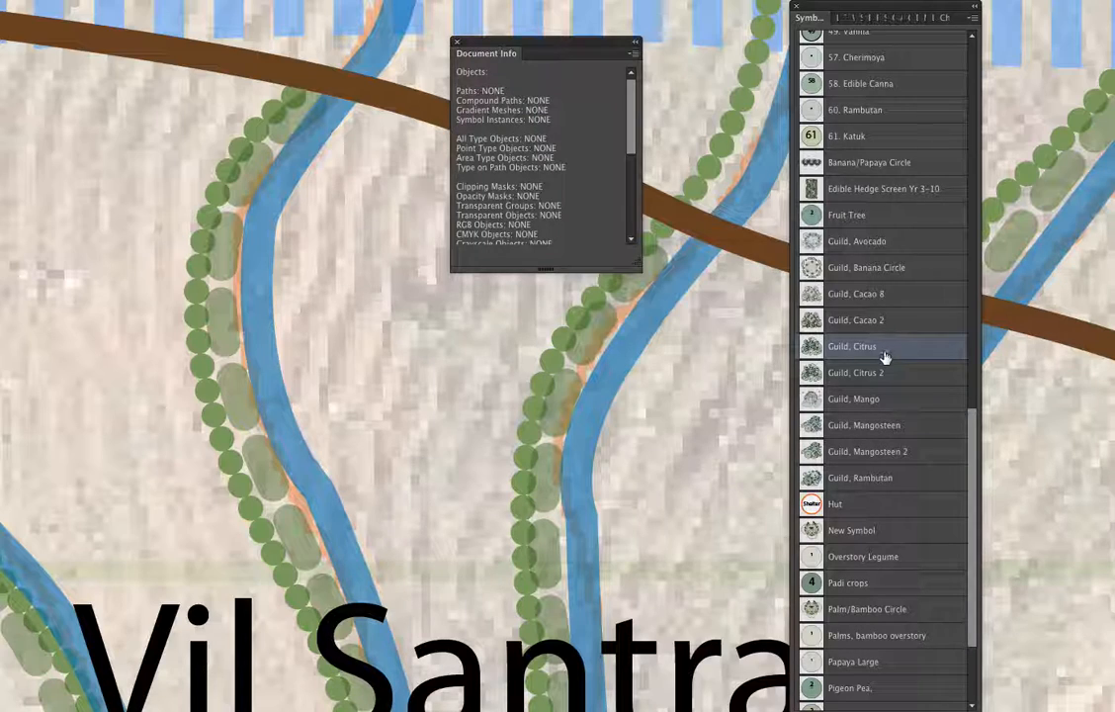
click(889, 375)
click(884, 351)
click(900, 322)
click(895, 348)
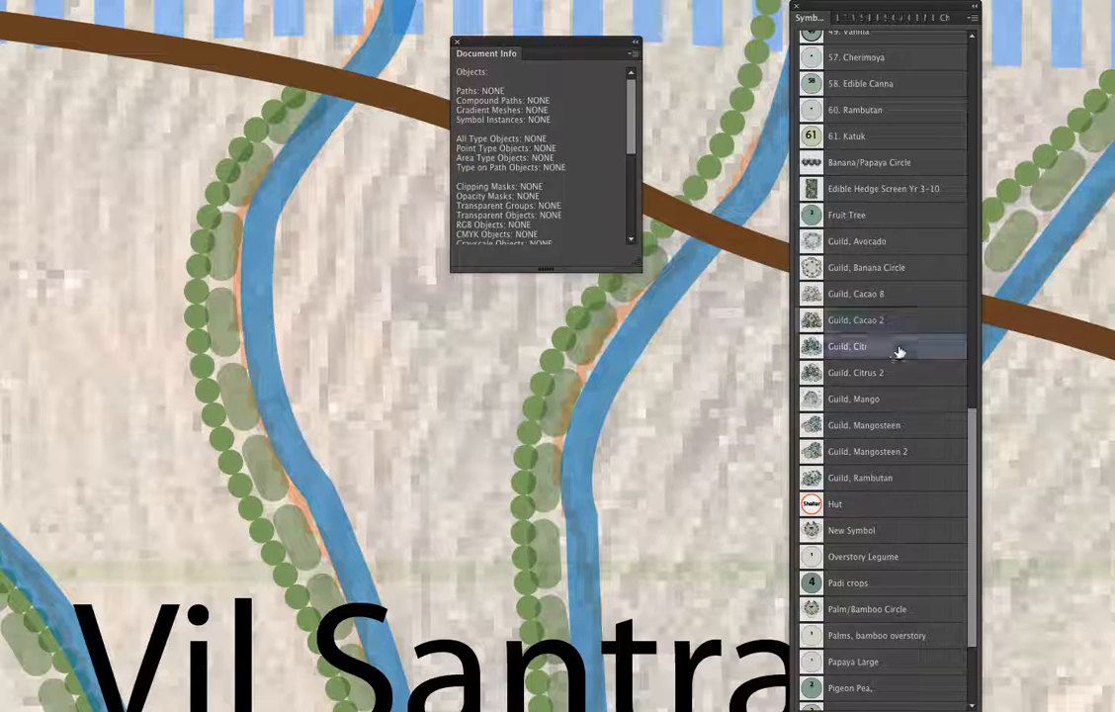
click(974, 17)
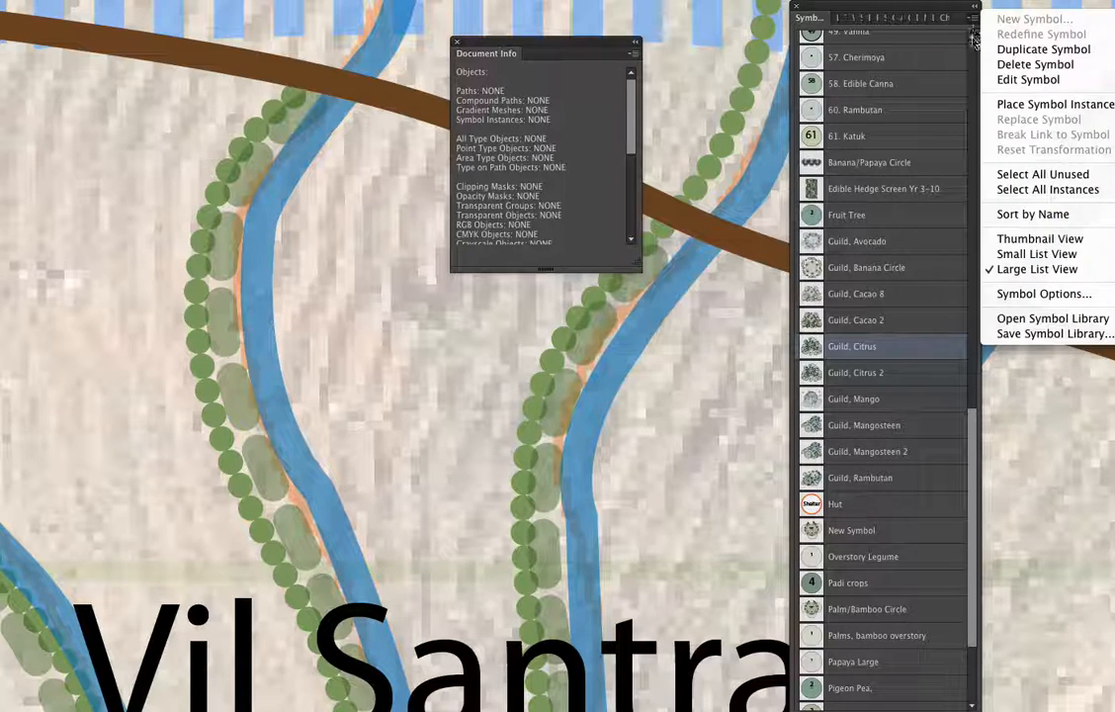
click(1045, 191)
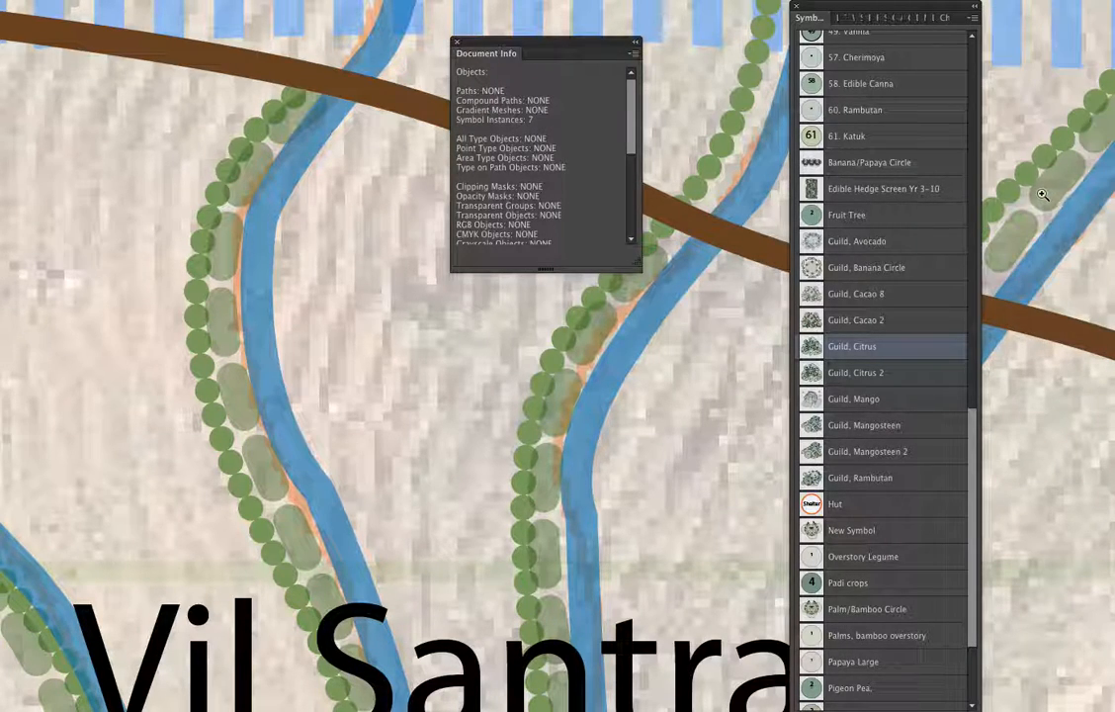
Rename the first citrus guild symbol "Guild, Citrus 7" to record its instance count
double_click(863, 348)
key(Right)
key(Return)
Select all instances of the Guild, Citrus 2 symbol to check their count in Document Info
click(868, 374)
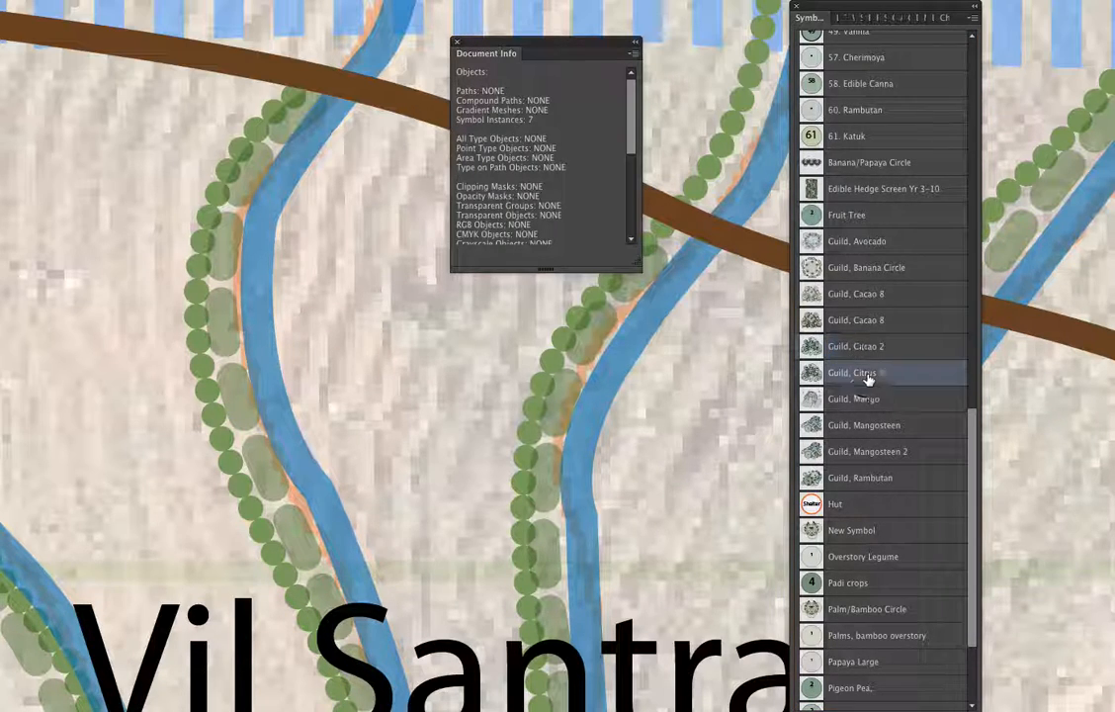
click(972, 16)
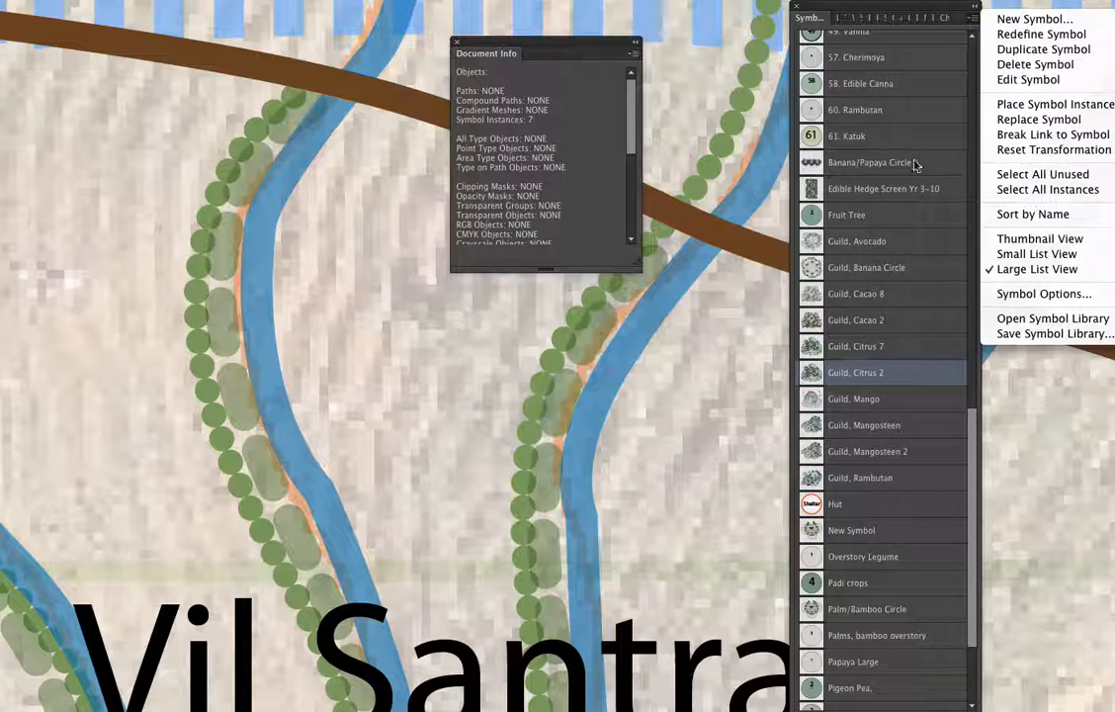
click(1025, 153)
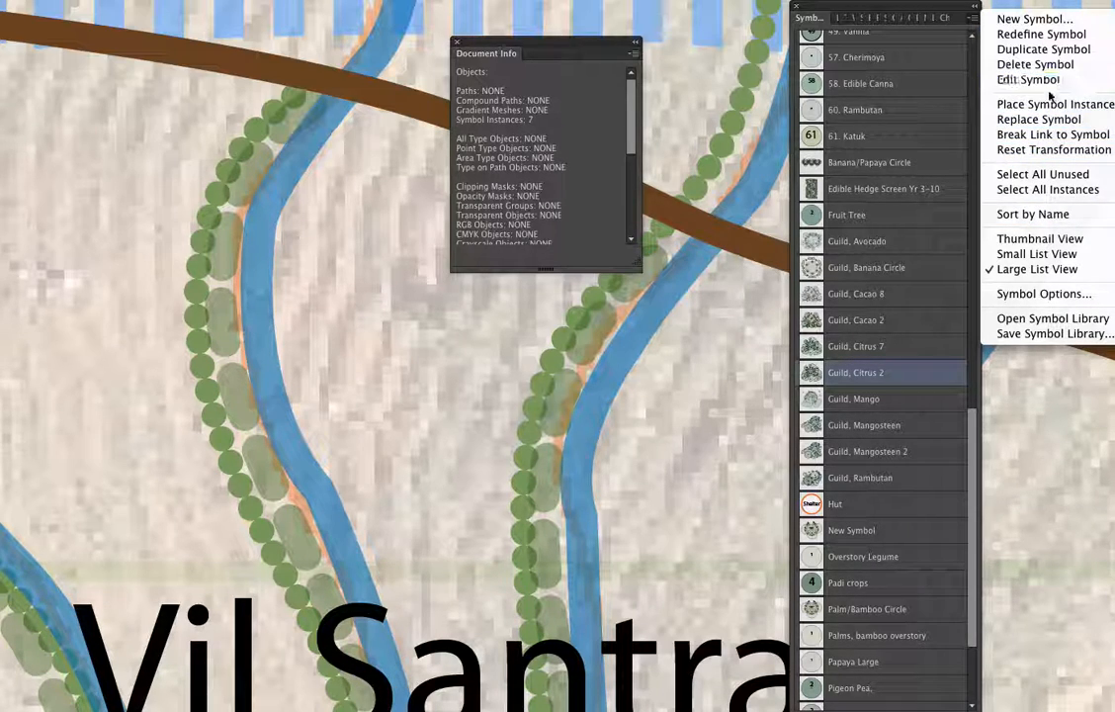
click(1064, 190)
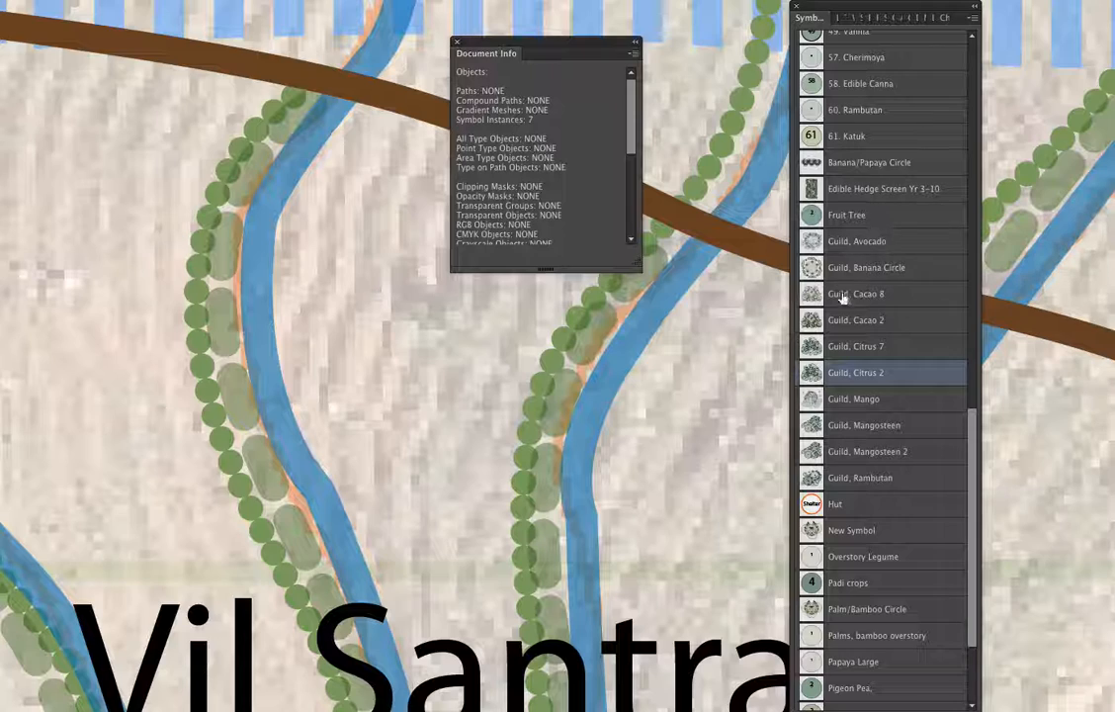
Select all instances of the mango guild symbol and record their count by renaming it "Guild, Mango 26"
click(885, 398)
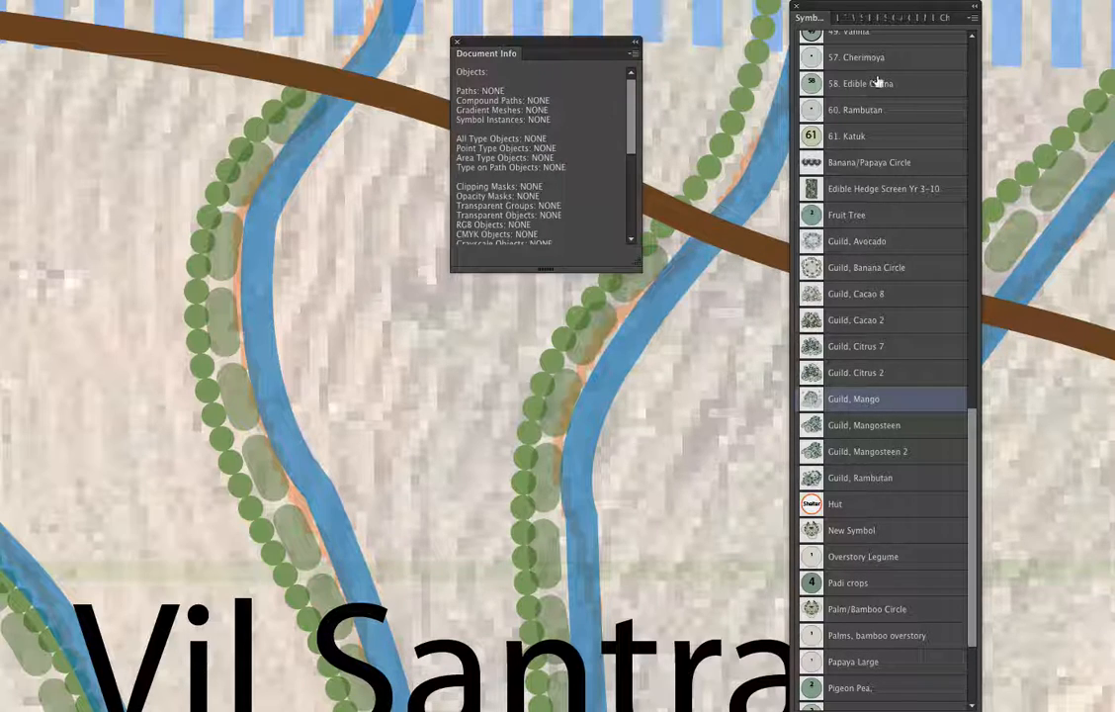
click(974, 20)
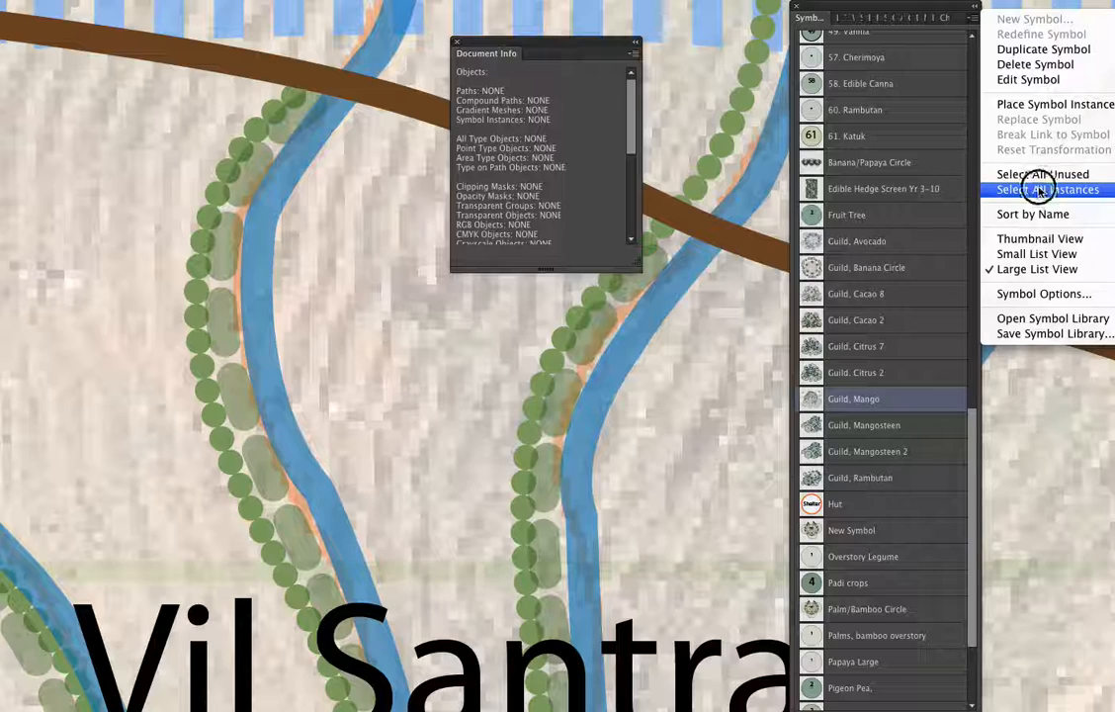
click(951, 187)
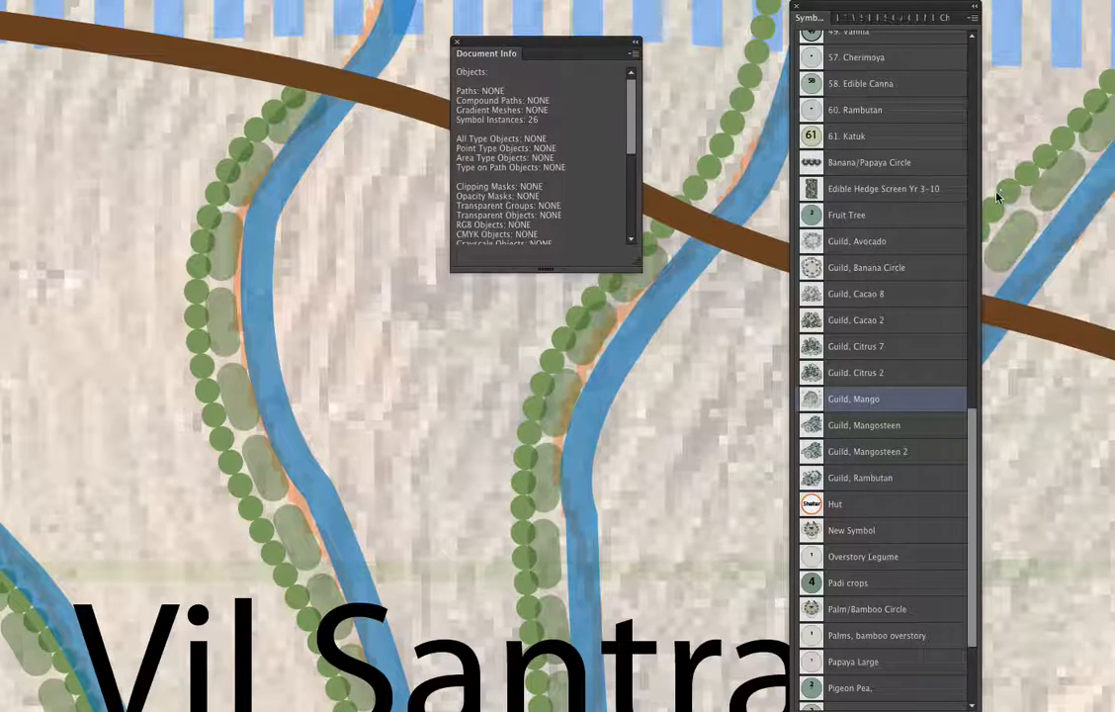
double_click(866, 399)
key(Right)
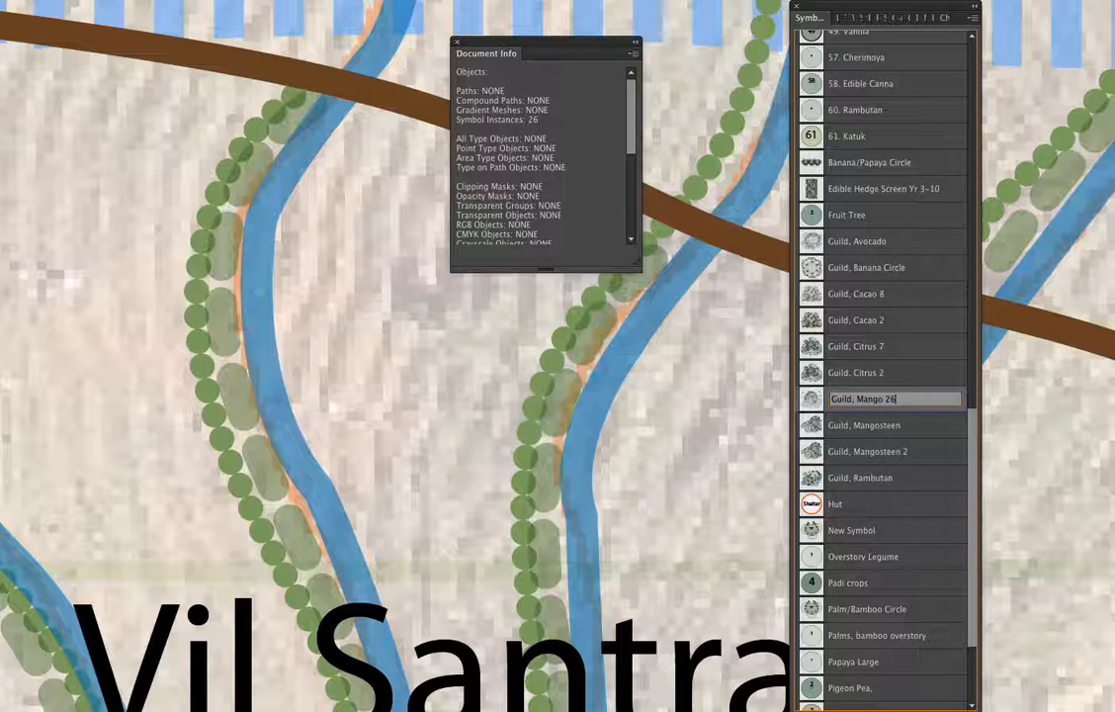
key(Return)
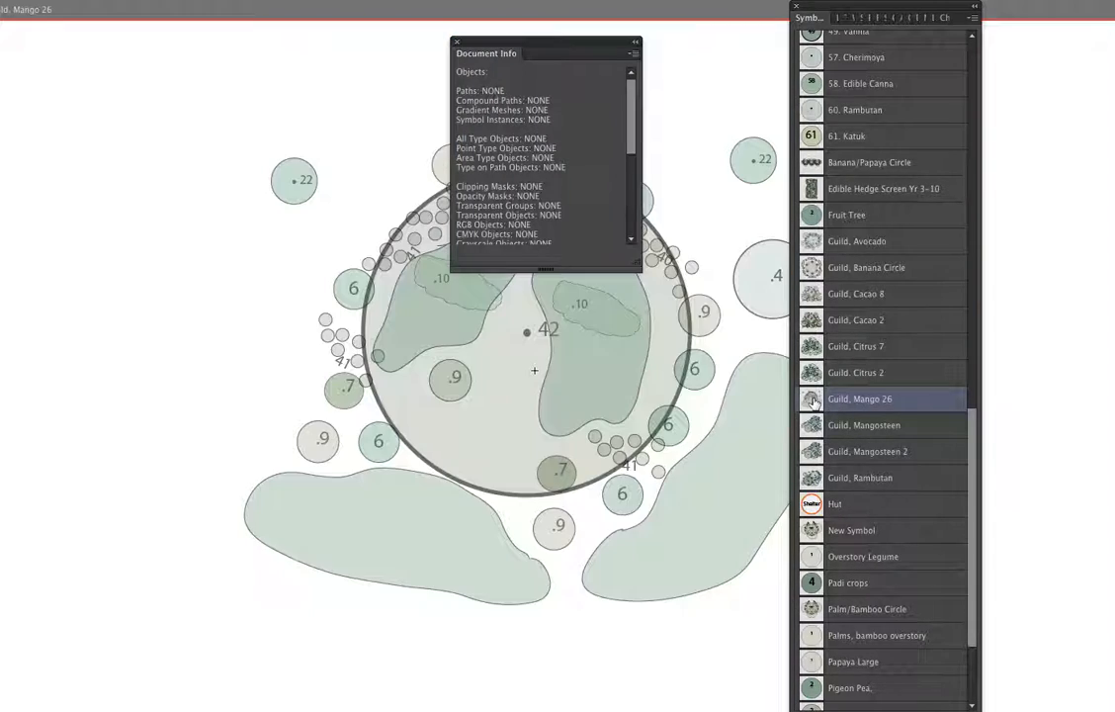
Open the mango guild symbol's artwork, move Document Info off it, and select individual elements to examine which plant symbols make up the guild
double_click(810, 399)
drag(548, 46, 149, 51)
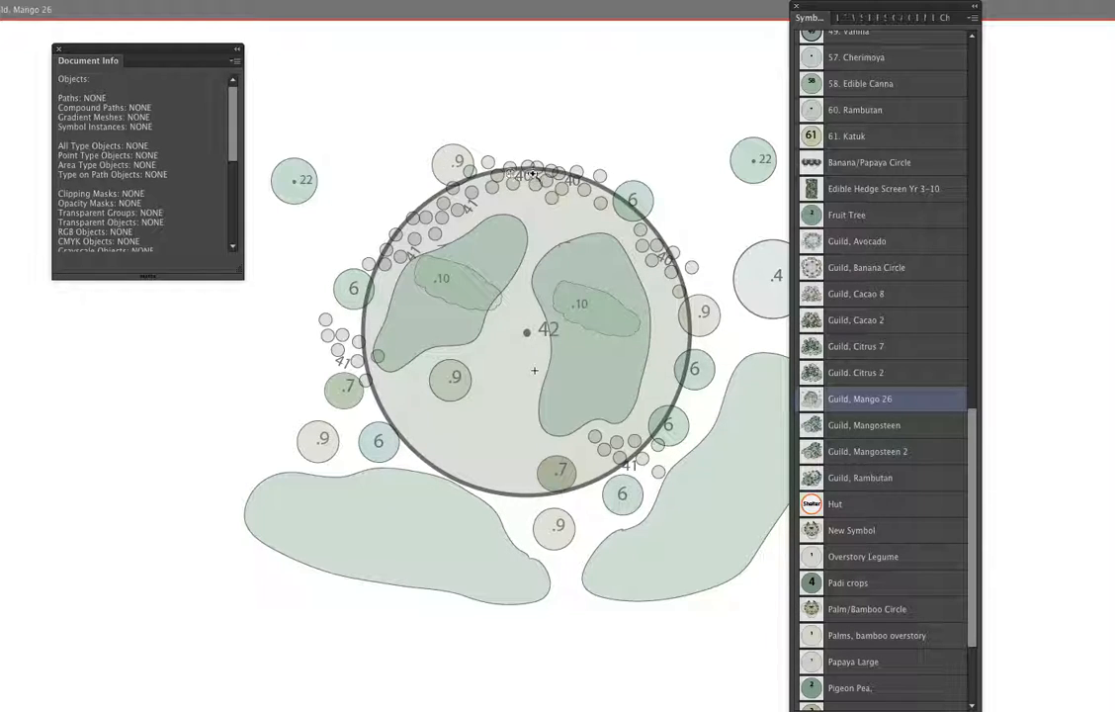
click(454, 169)
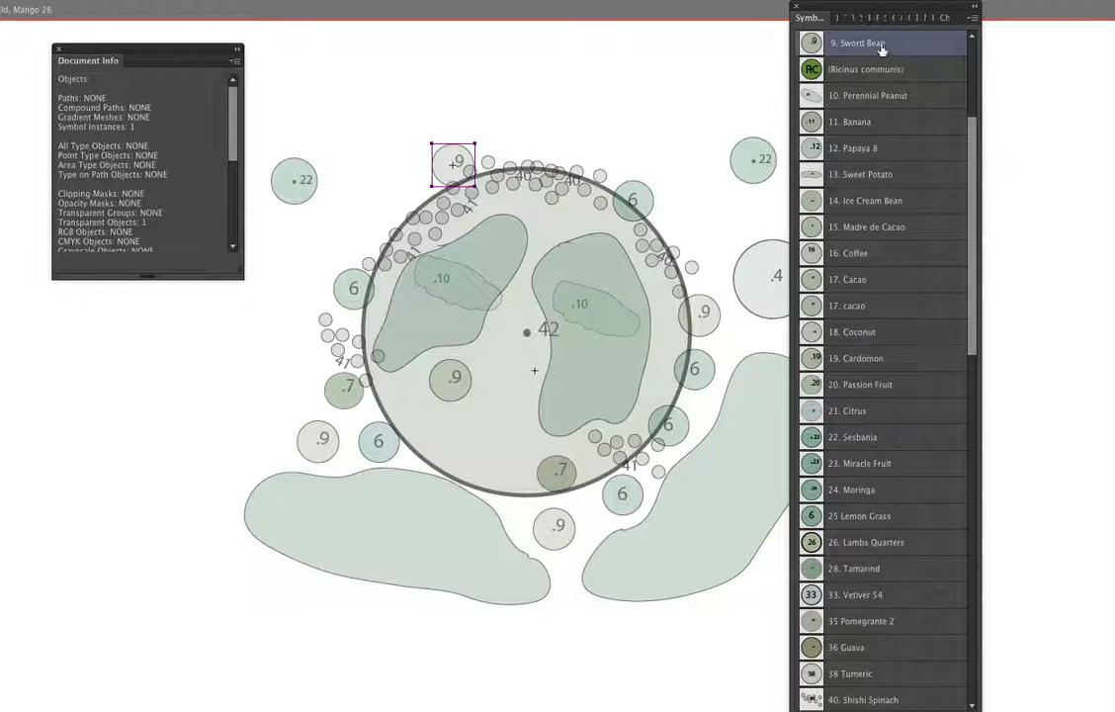
click(754, 163)
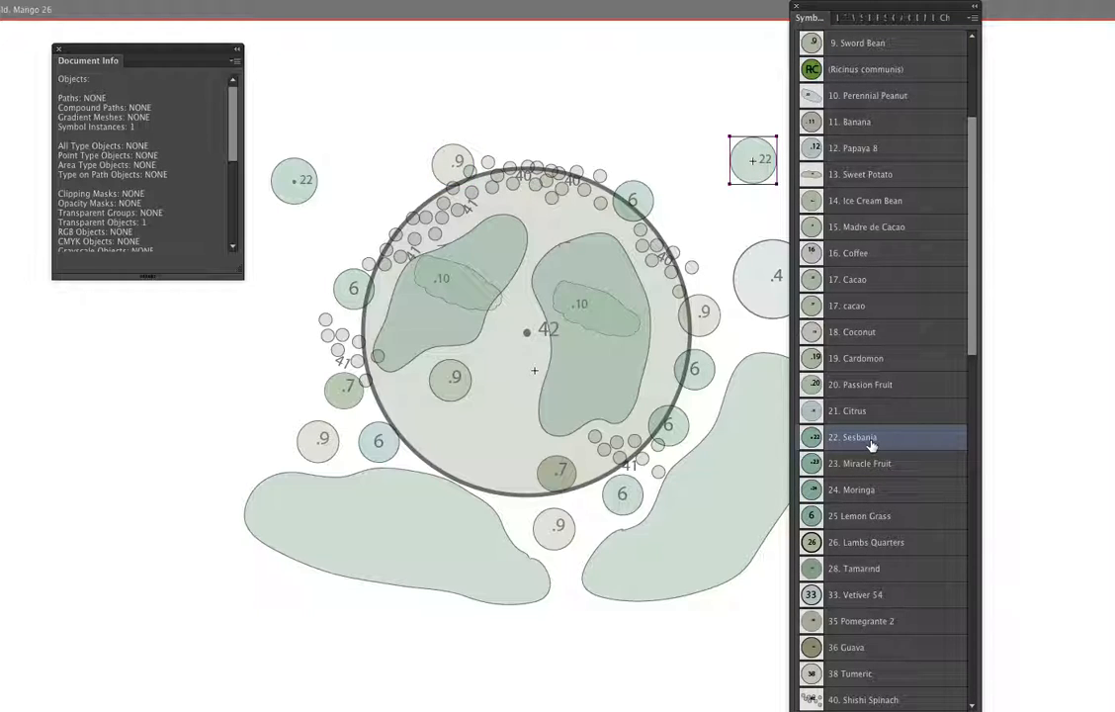
click(730, 478)
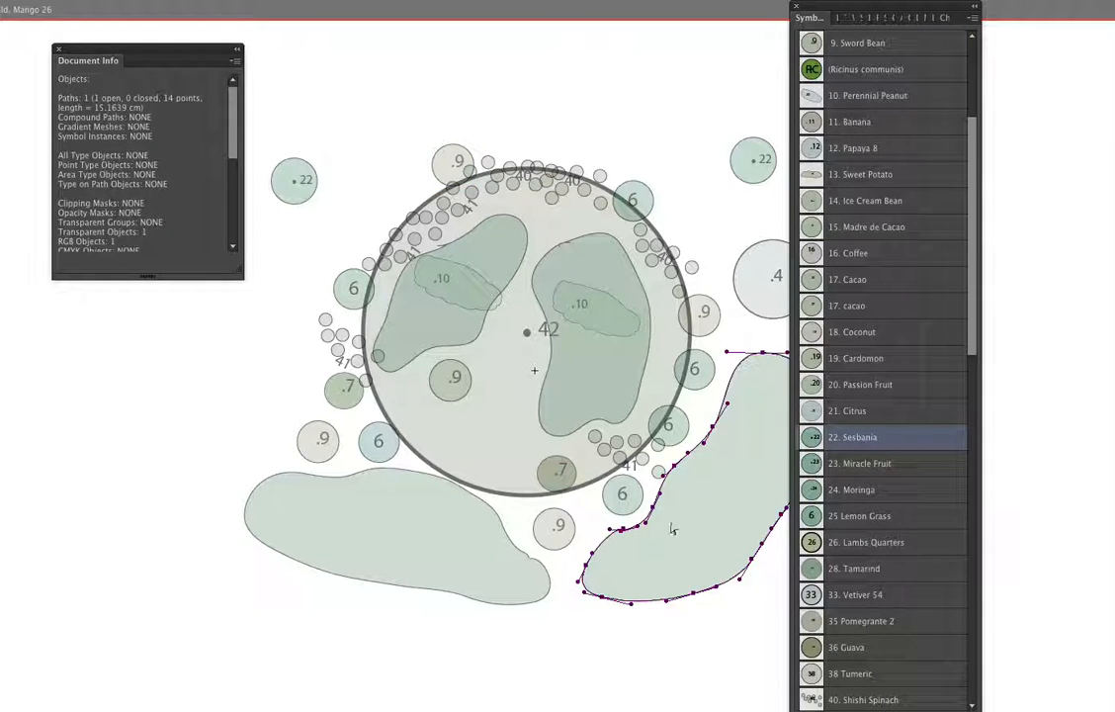
click(379, 442)
click(453, 391)
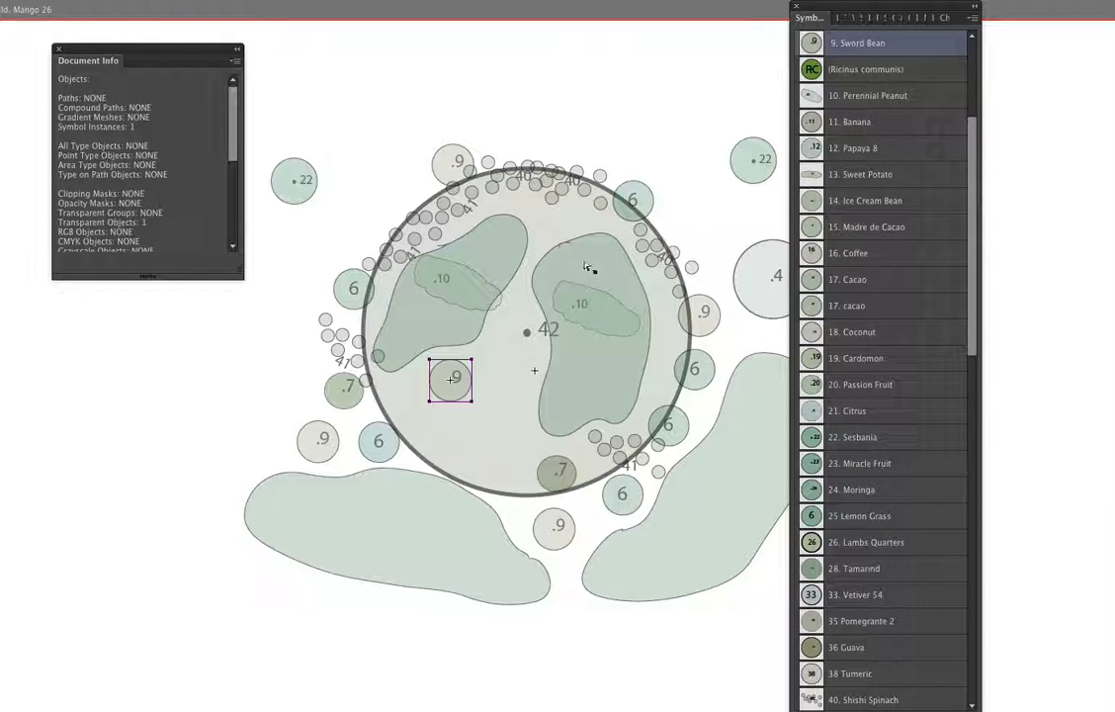
click(590, 307)
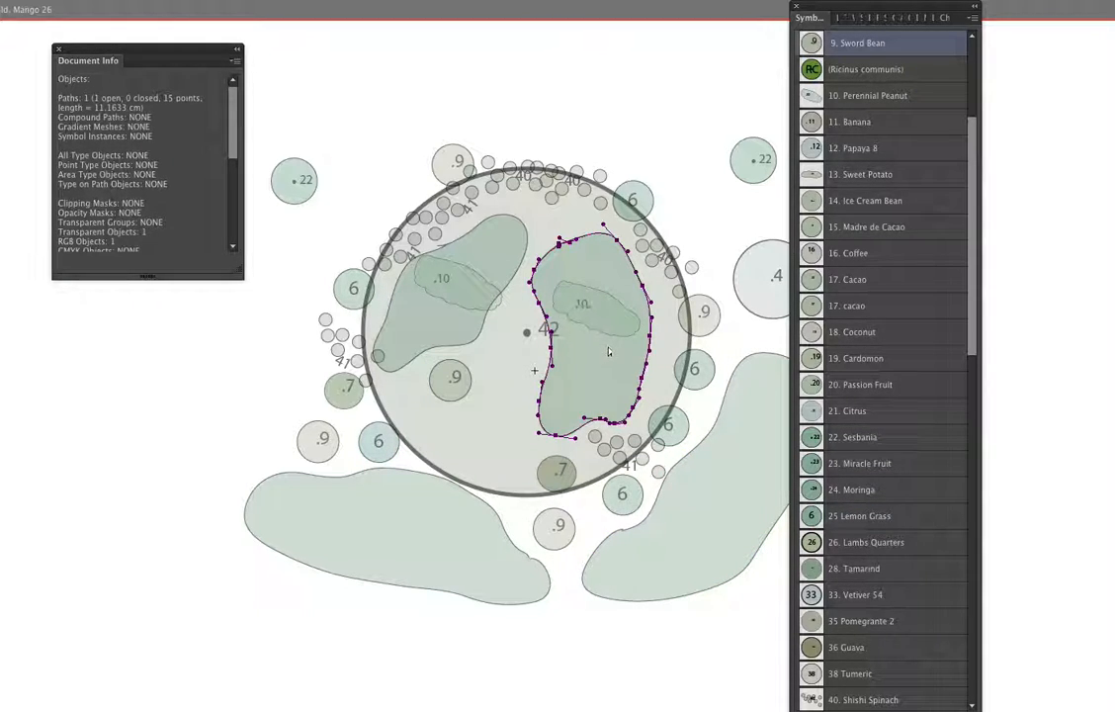
click(667, 262)
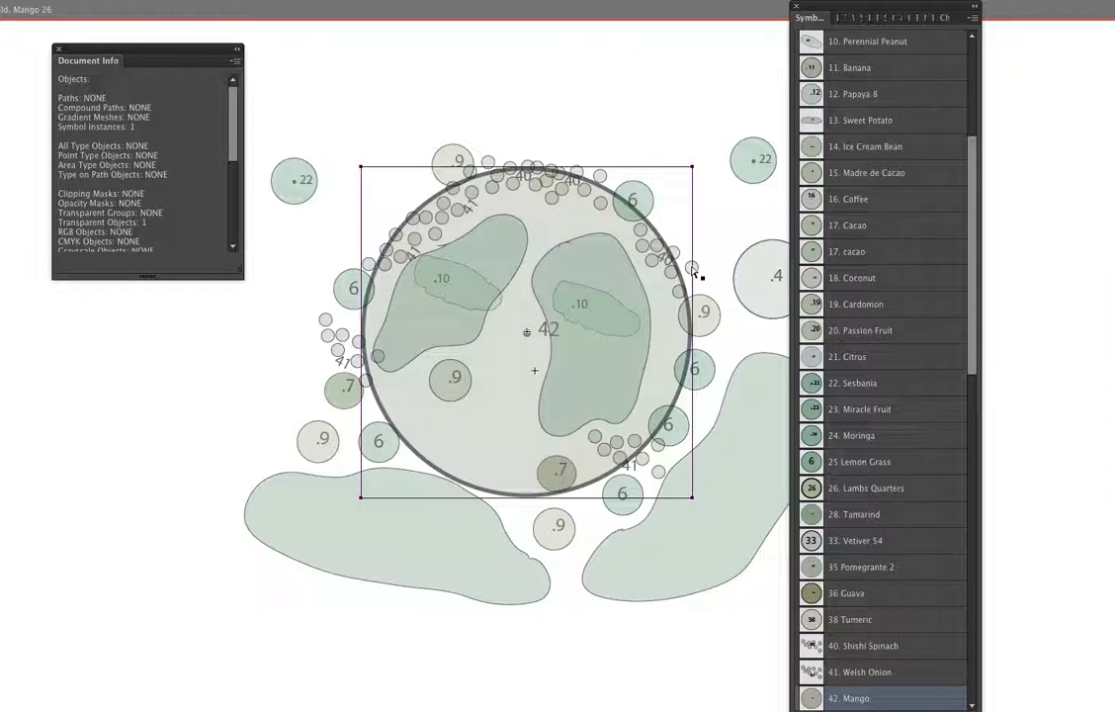
click(690, 260)
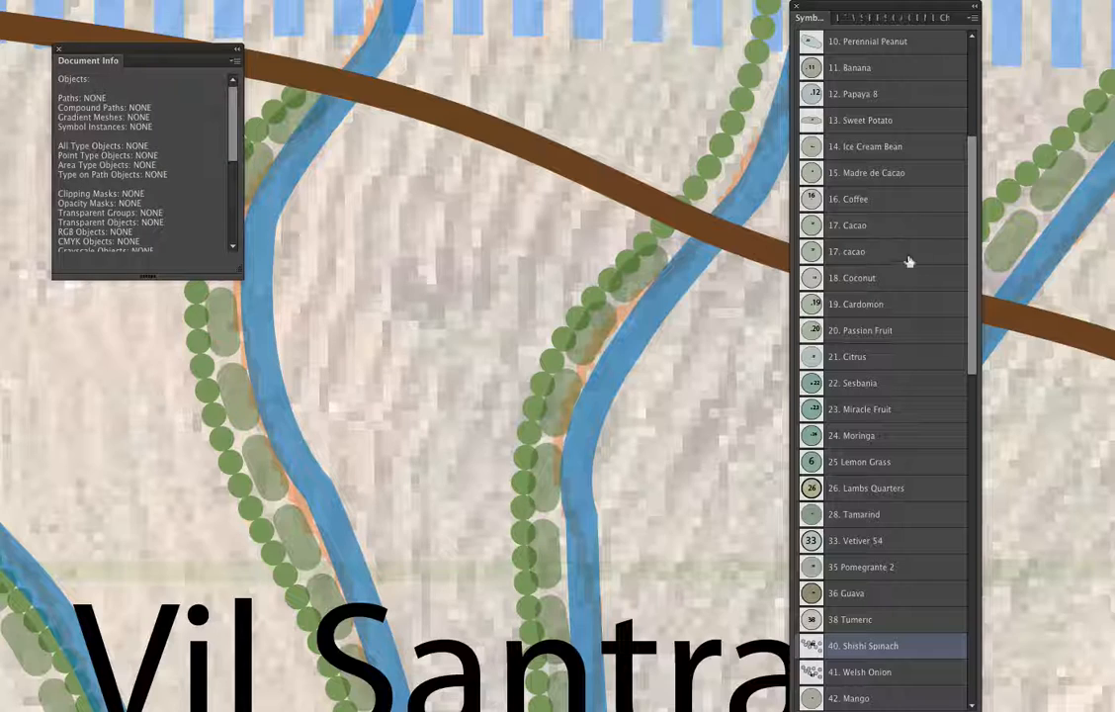
Select all instances of the Gliricidia symbol on the base map to check their count in Document Info
drag(970, 235, 971, 134)
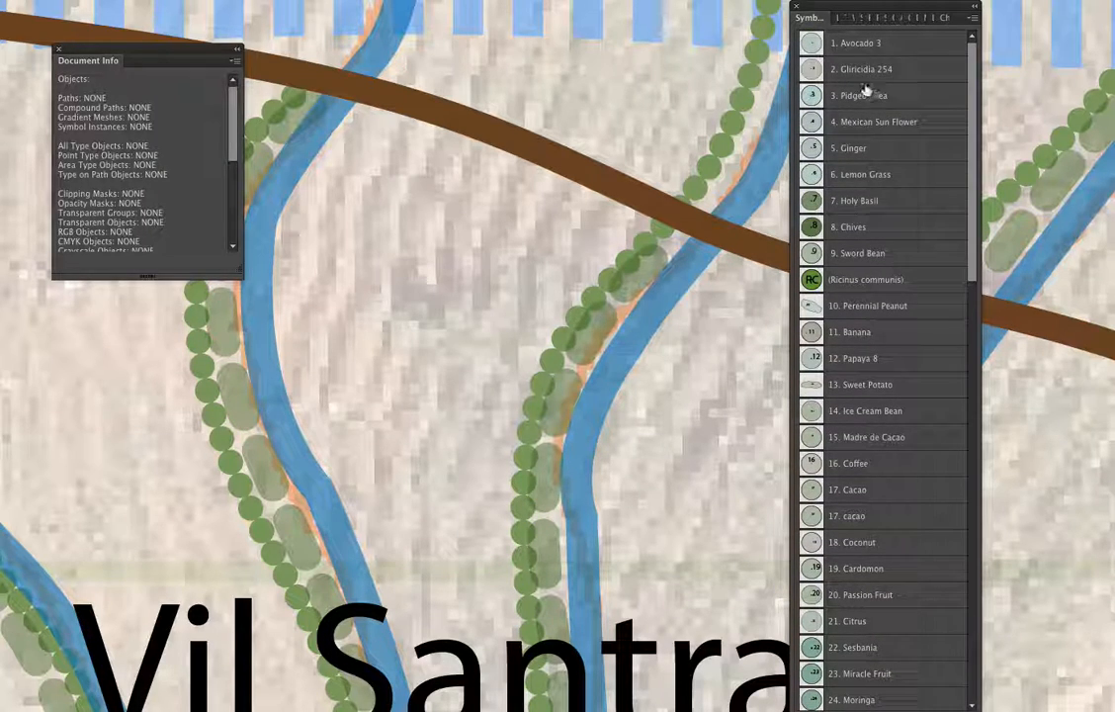
click(875, 71)
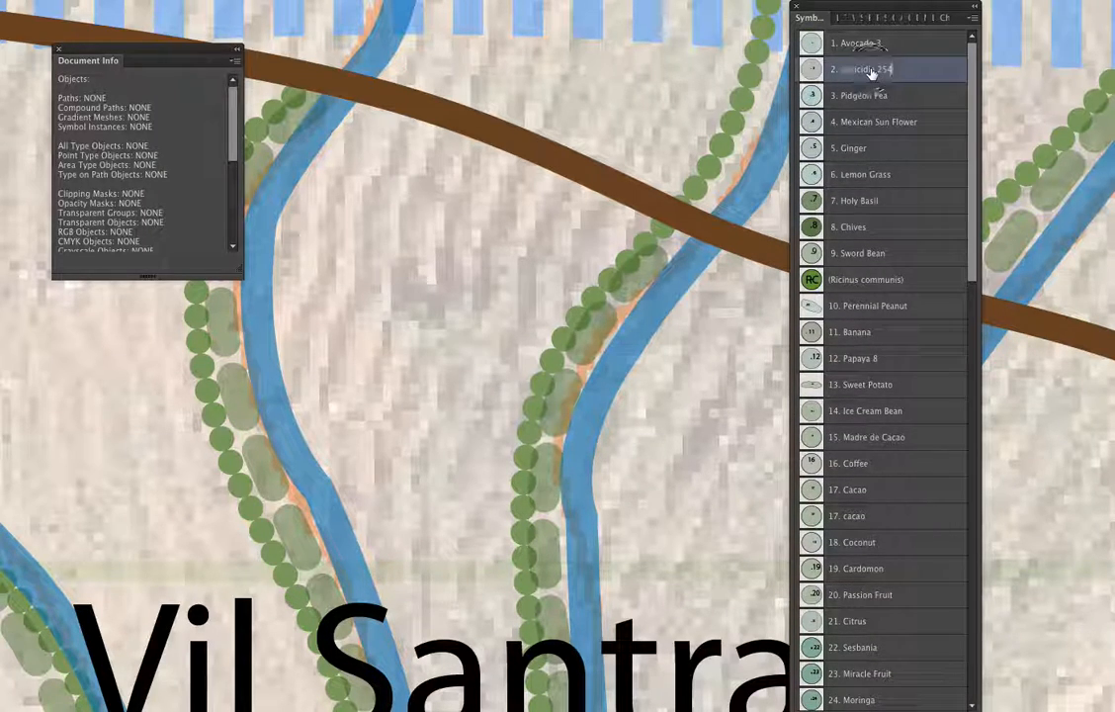
click(973, 19)
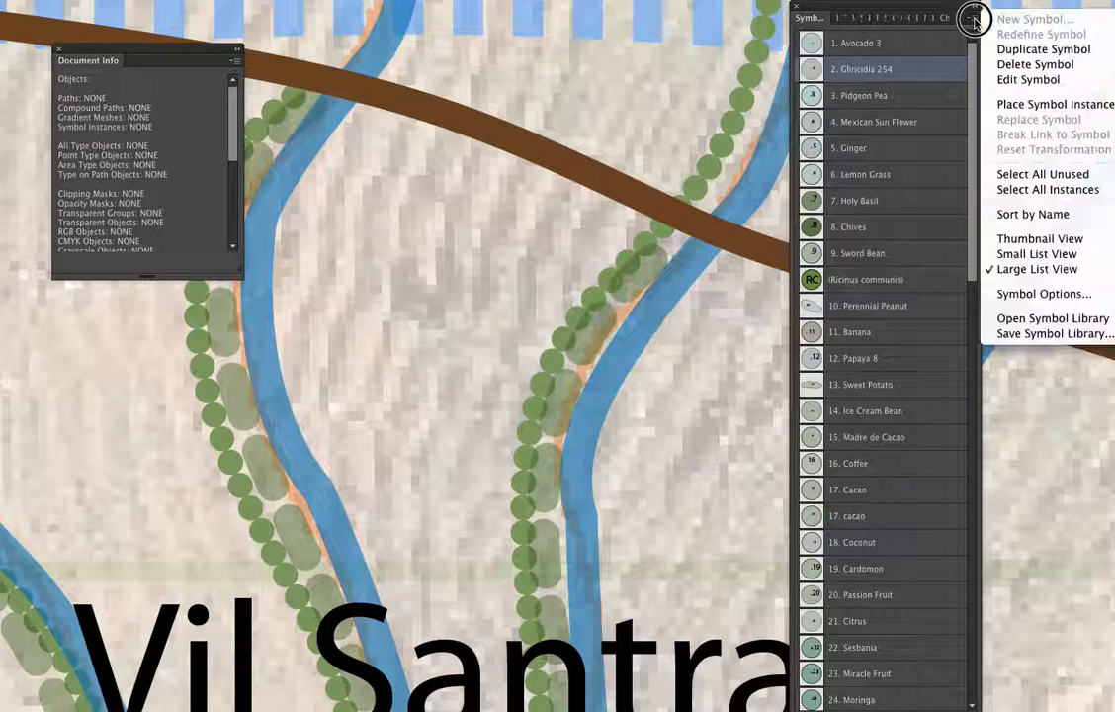
click(1028, 189)
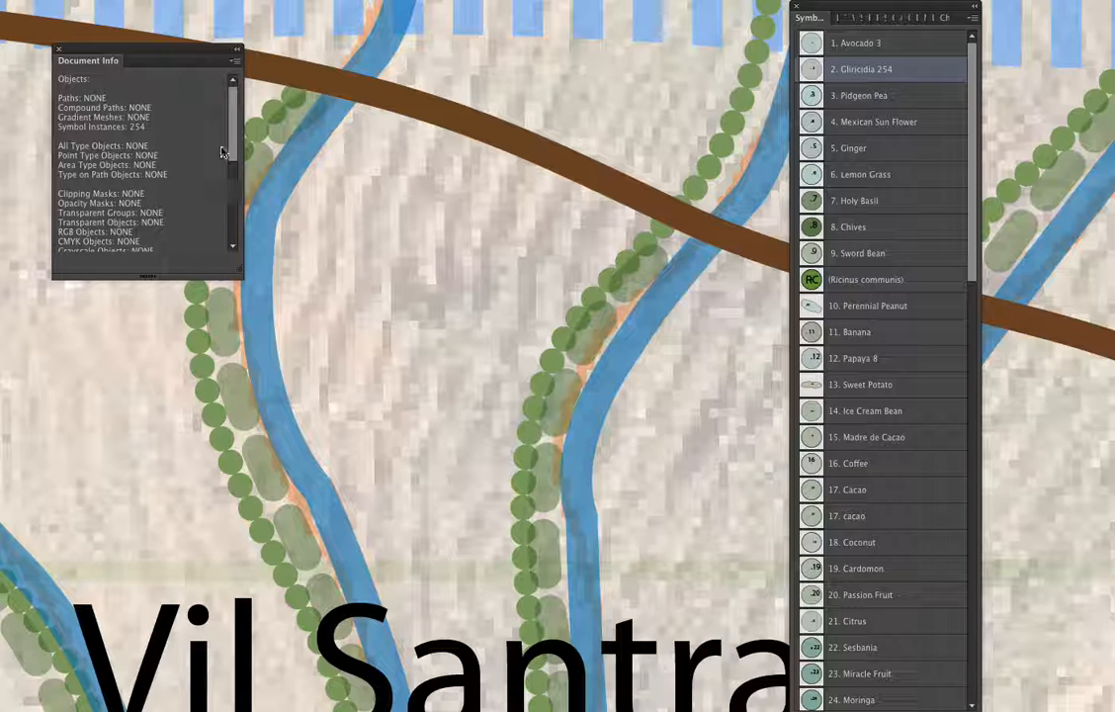
Move Document Info beside the symbol list and review its display options for Selection Only and Objects
drag(205, 50, 705, 40)
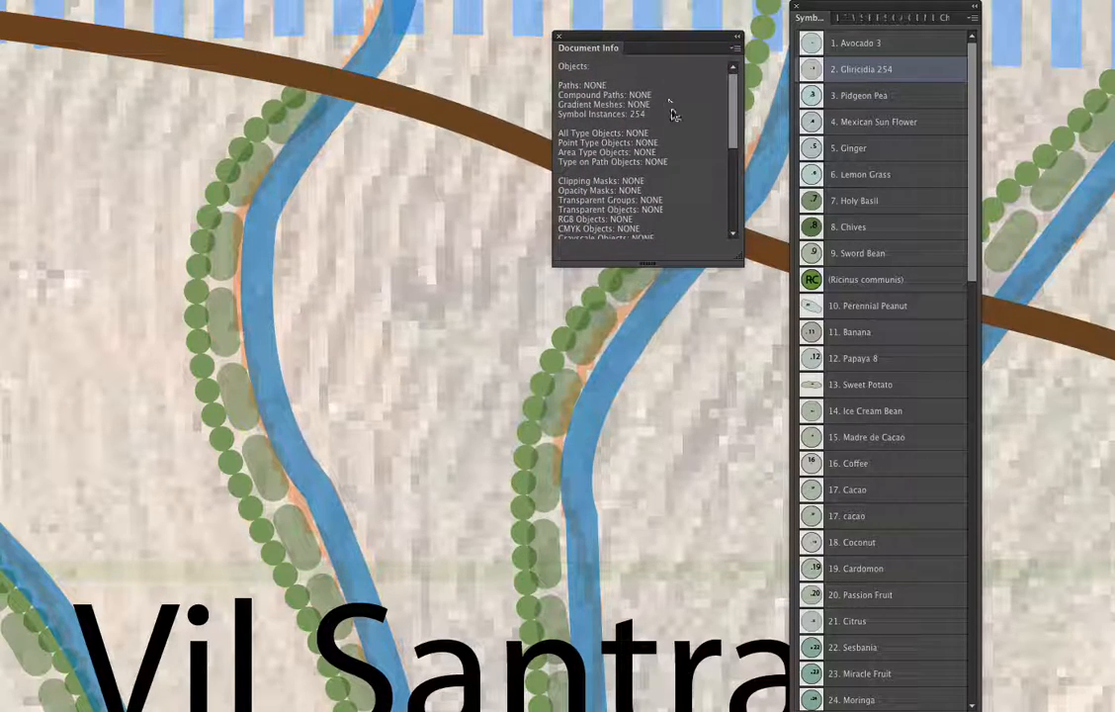
click(735, 47)
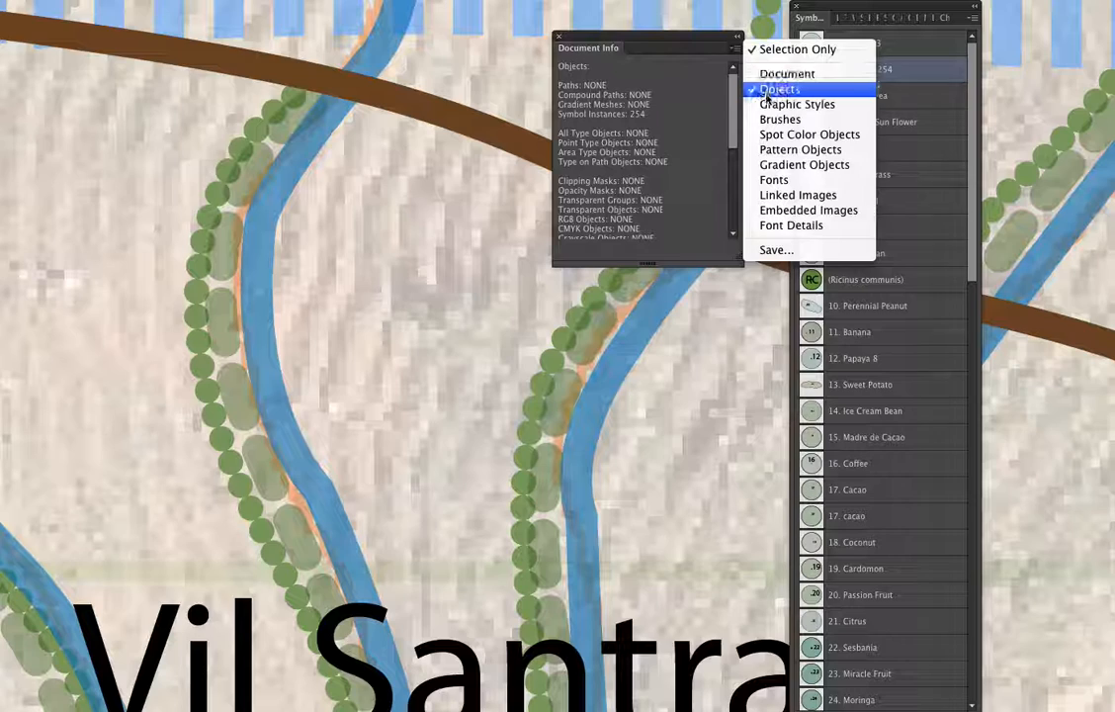
click(621, 123)
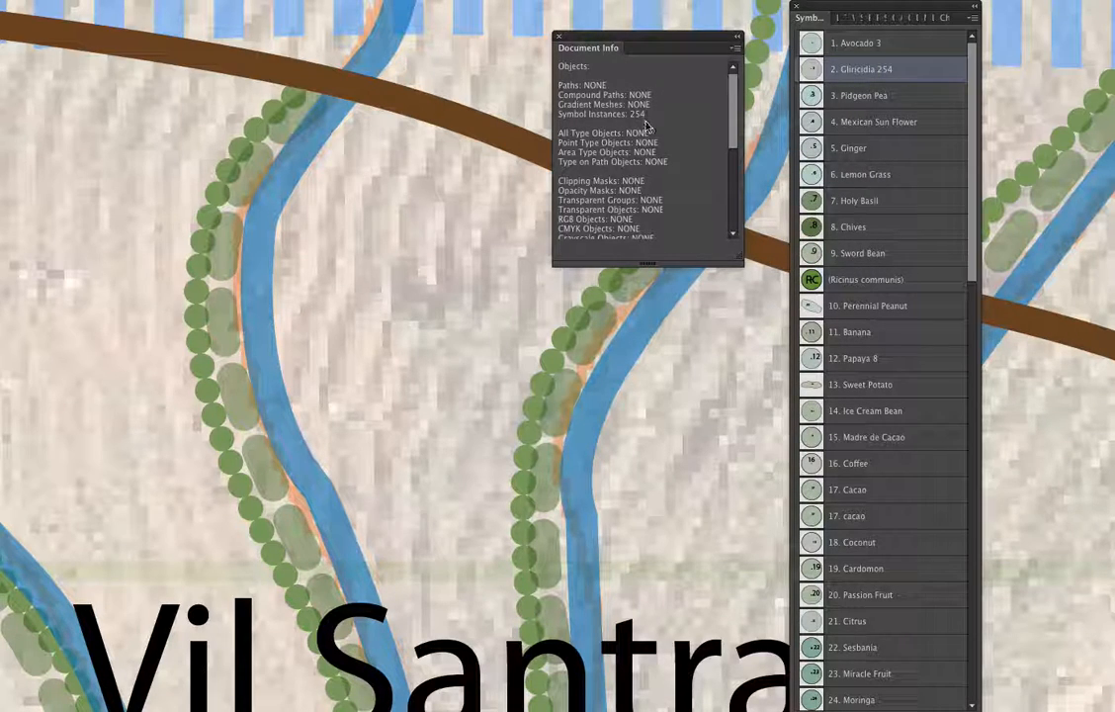